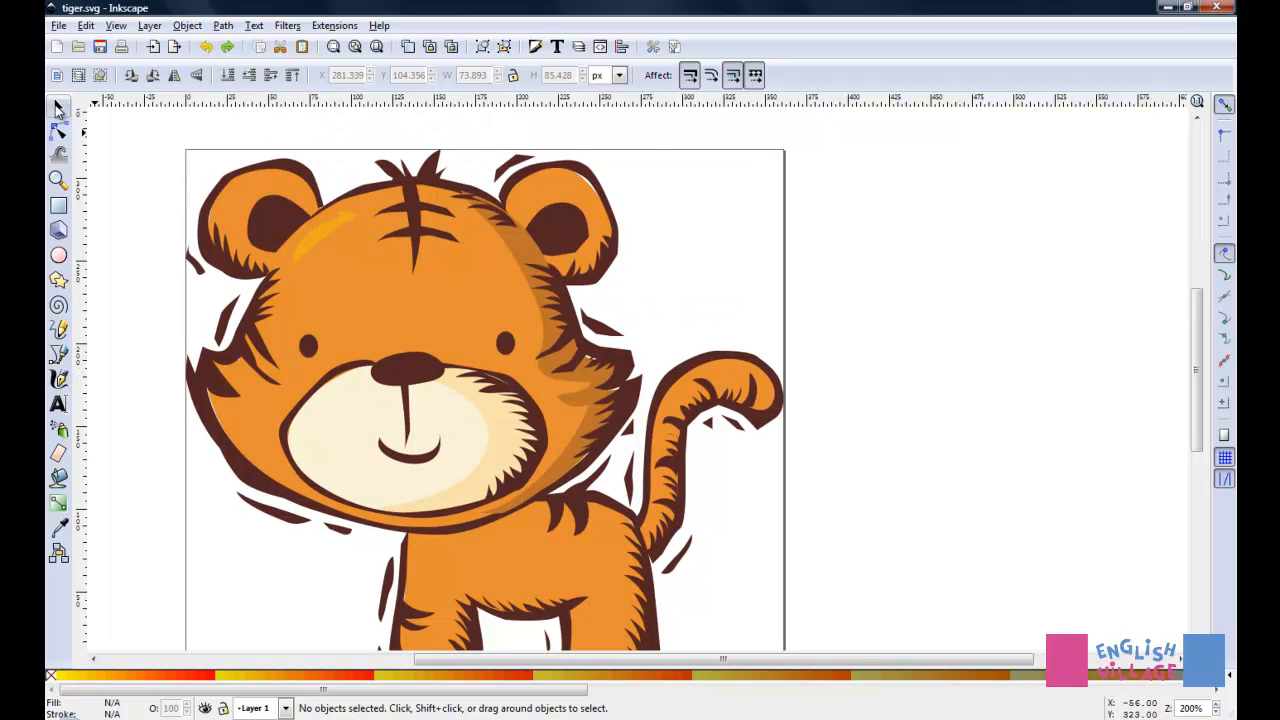
Step: With the tiger group selected, activate the Paint Bucket tool and switch the colour palette to Inkscape default
{"action": "left_click", "coordinate": [364, 272]}
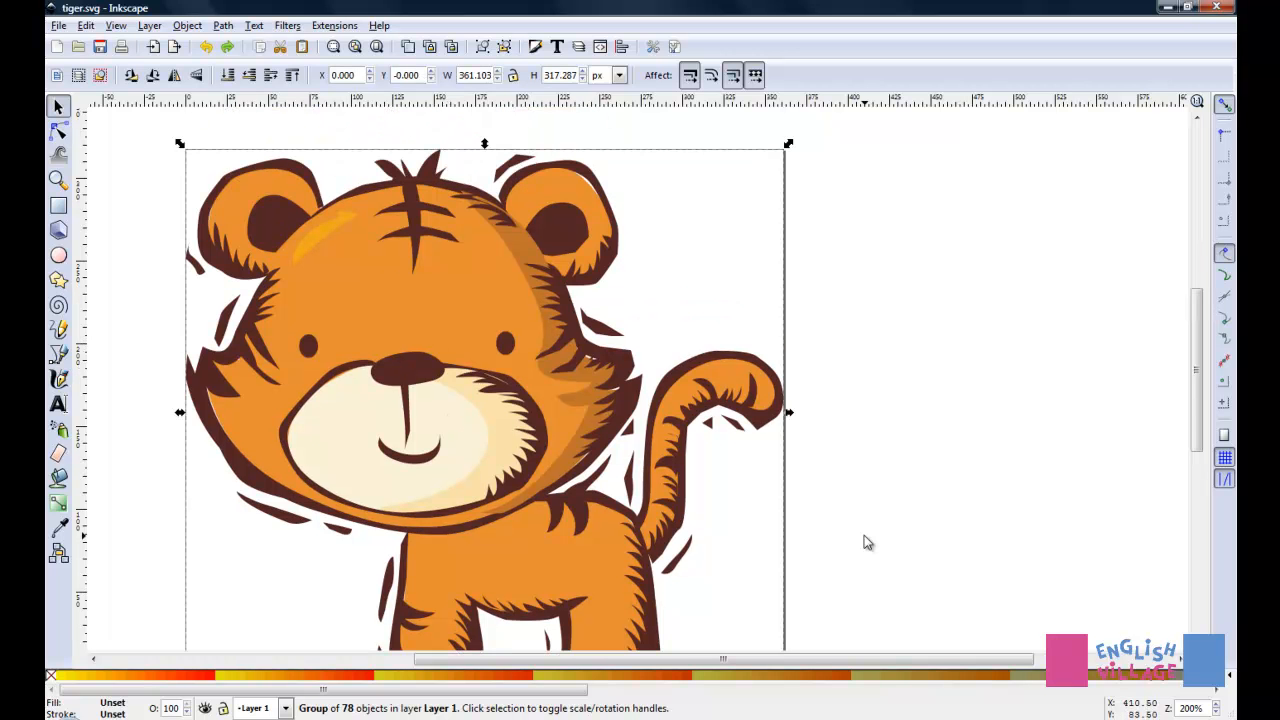
{"action": "scroll", "coordinate": [864, 535], "scroll_direction": "down", "scroll_amount": 1}
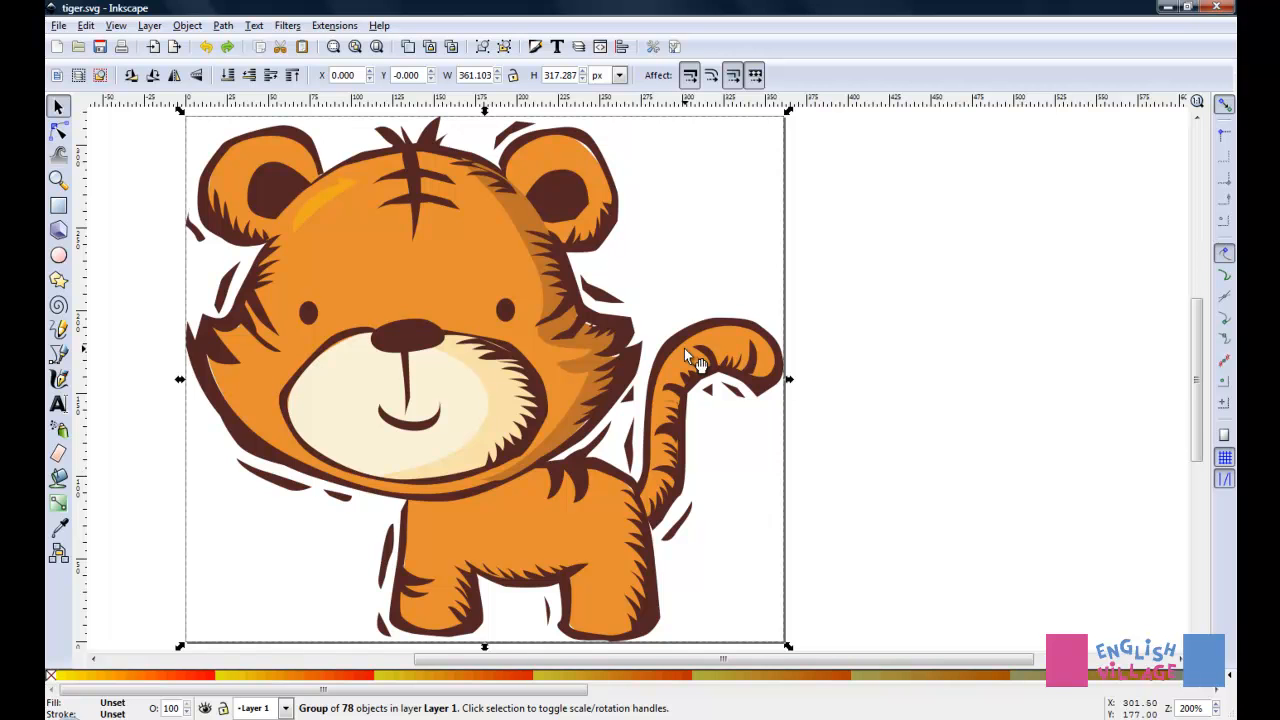
{"action": "left_click", "coordinate": [59, 131]}
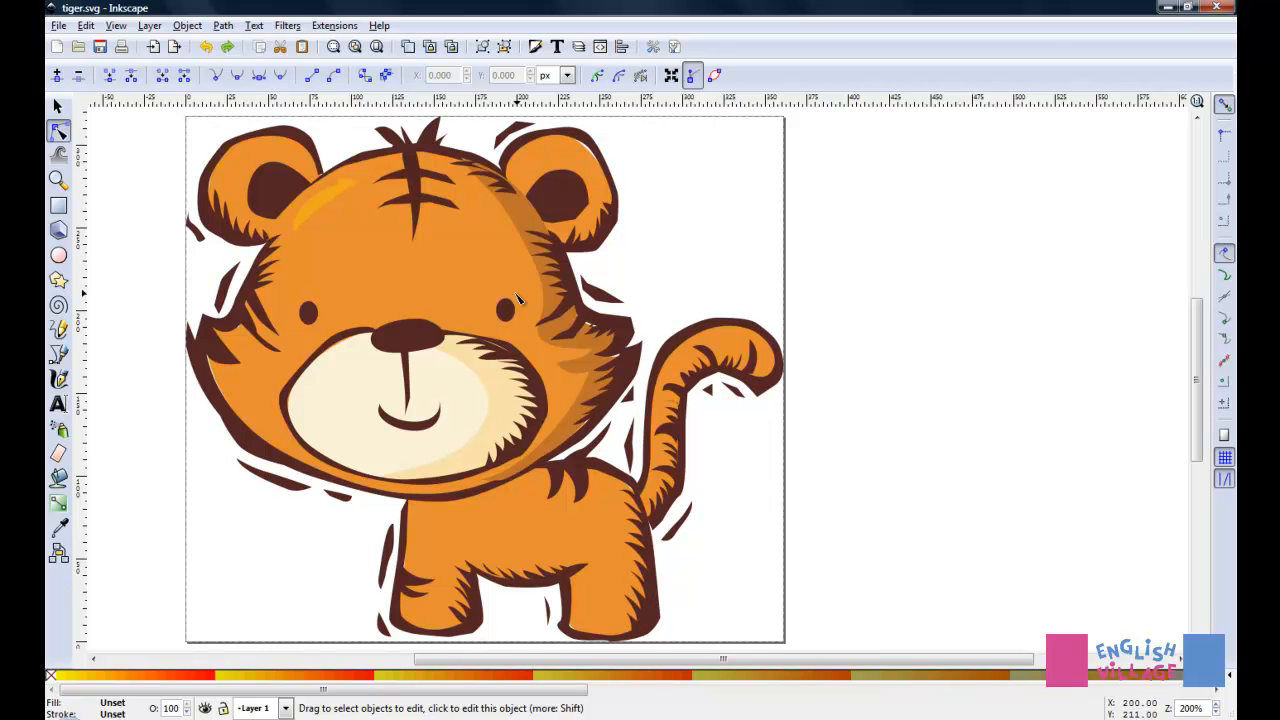
{"action": "left_click", "coordinate": [58, 479]}
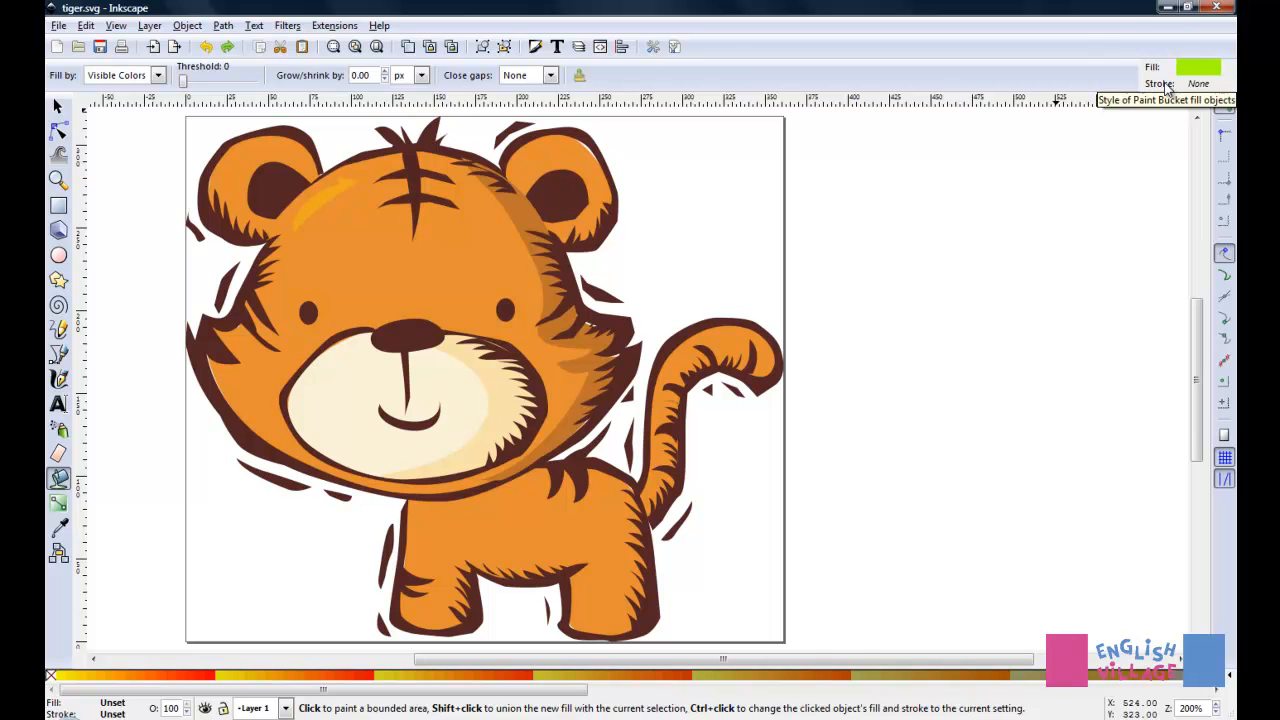
{"action": "left_click", "coordinate": [1231, 677]}
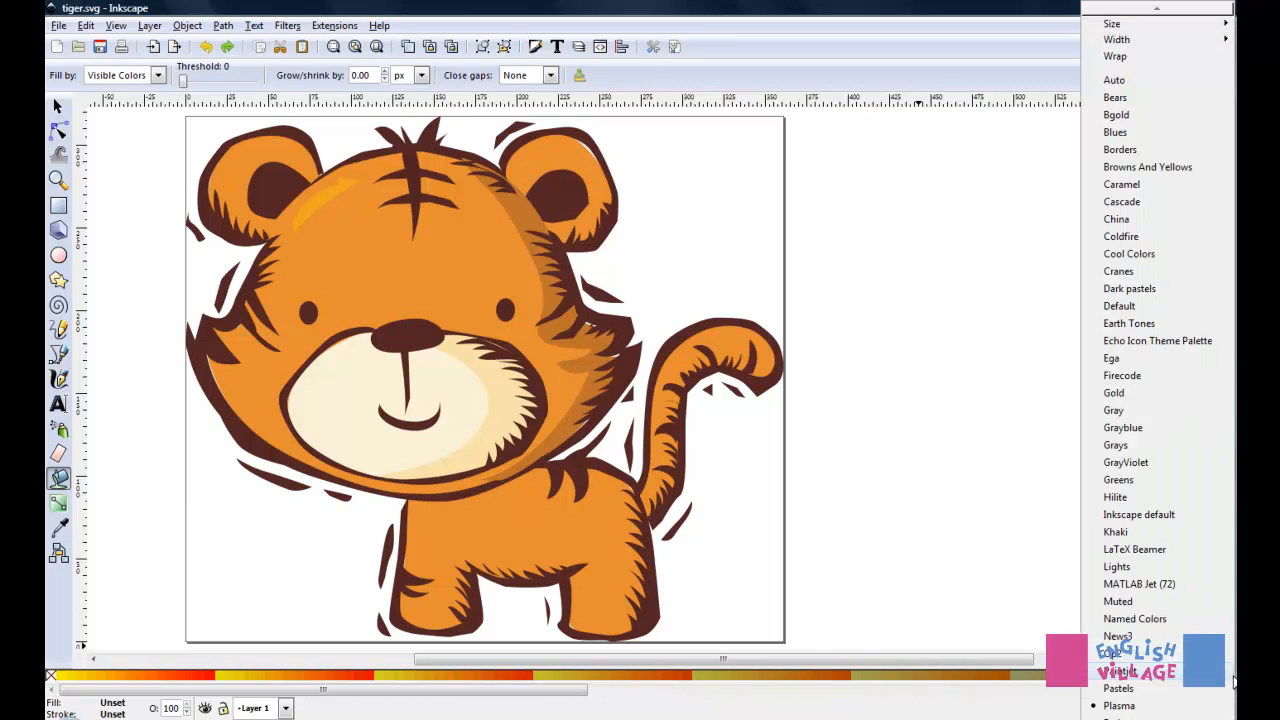
{"action": "left_click", "coordinate": [1163, 501]}
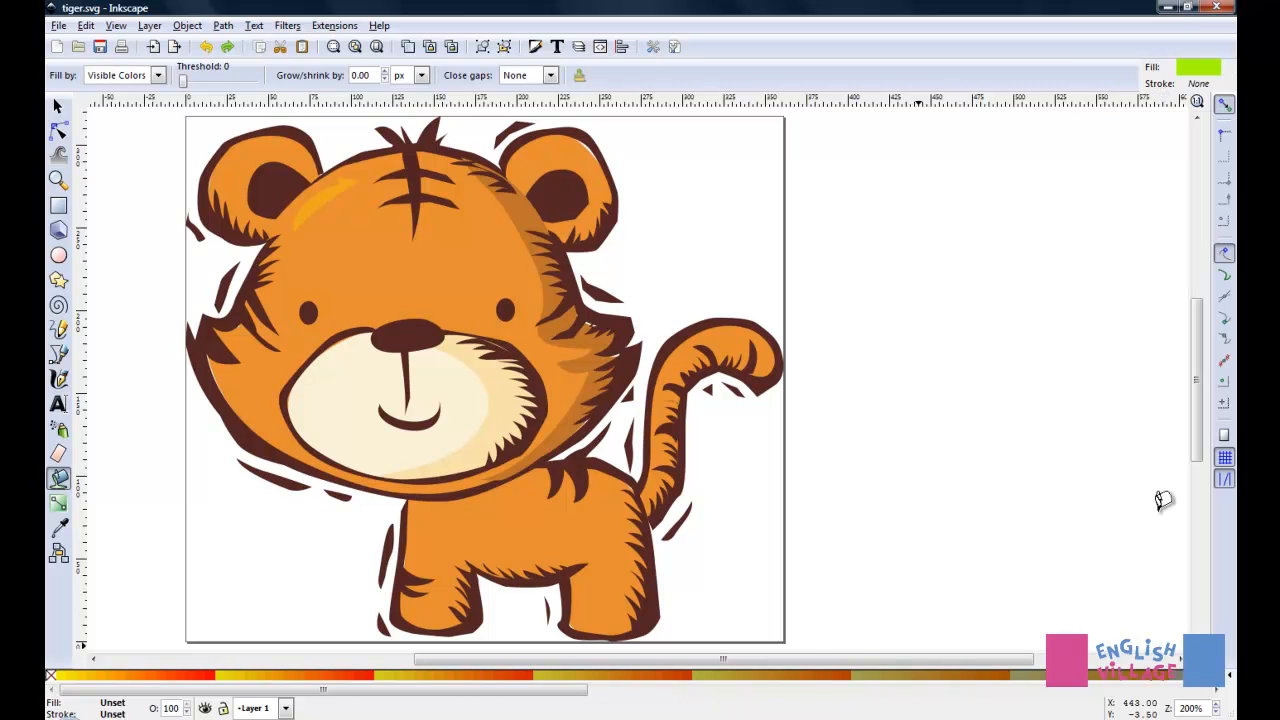
Step: Try a black stroke on the whole tiger group and undo it
{"action": "right_click", "coordinate": [61, 677]}
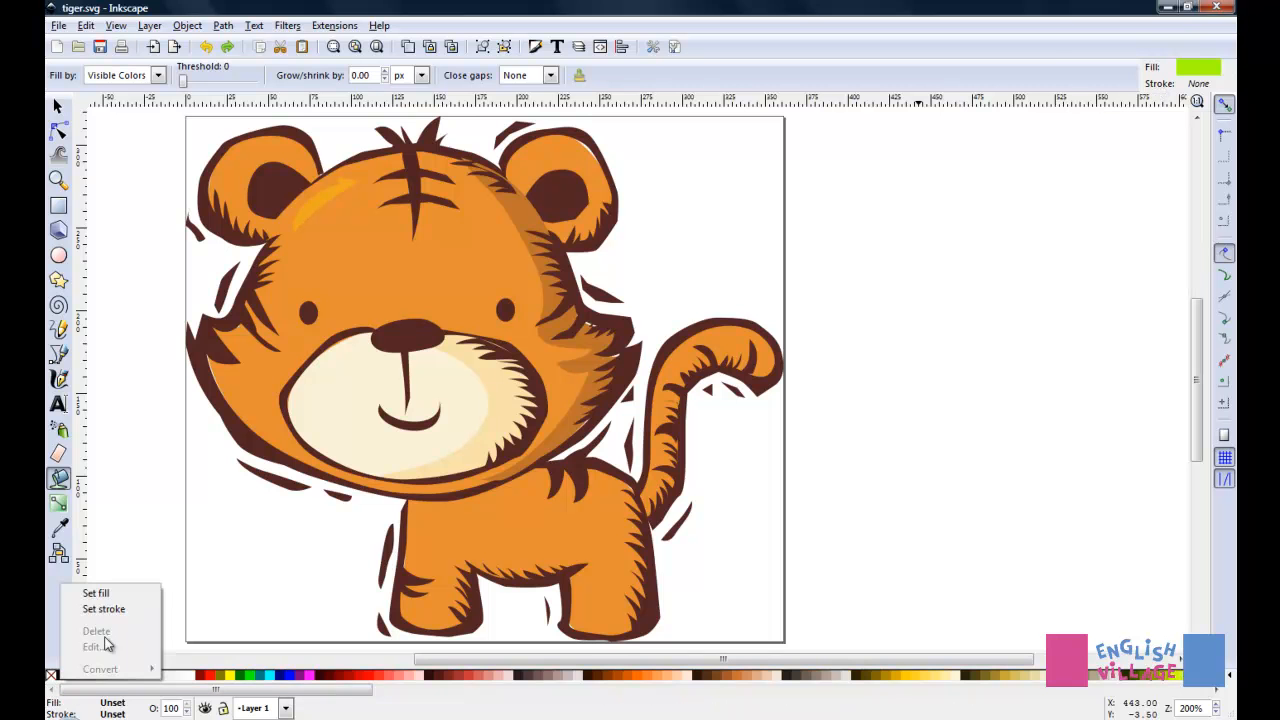
{"action": "left_click", "coordinate": [110, 608]}
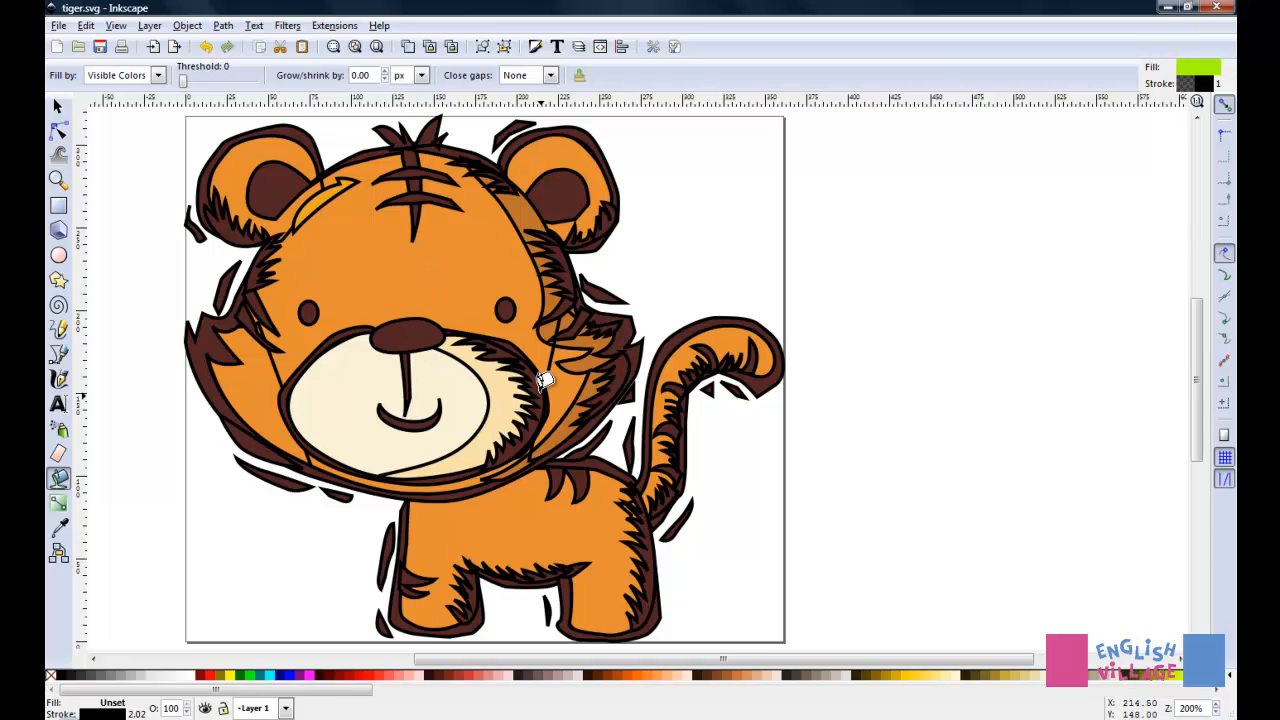
{"action": "key", "text": "ctrl+z"}
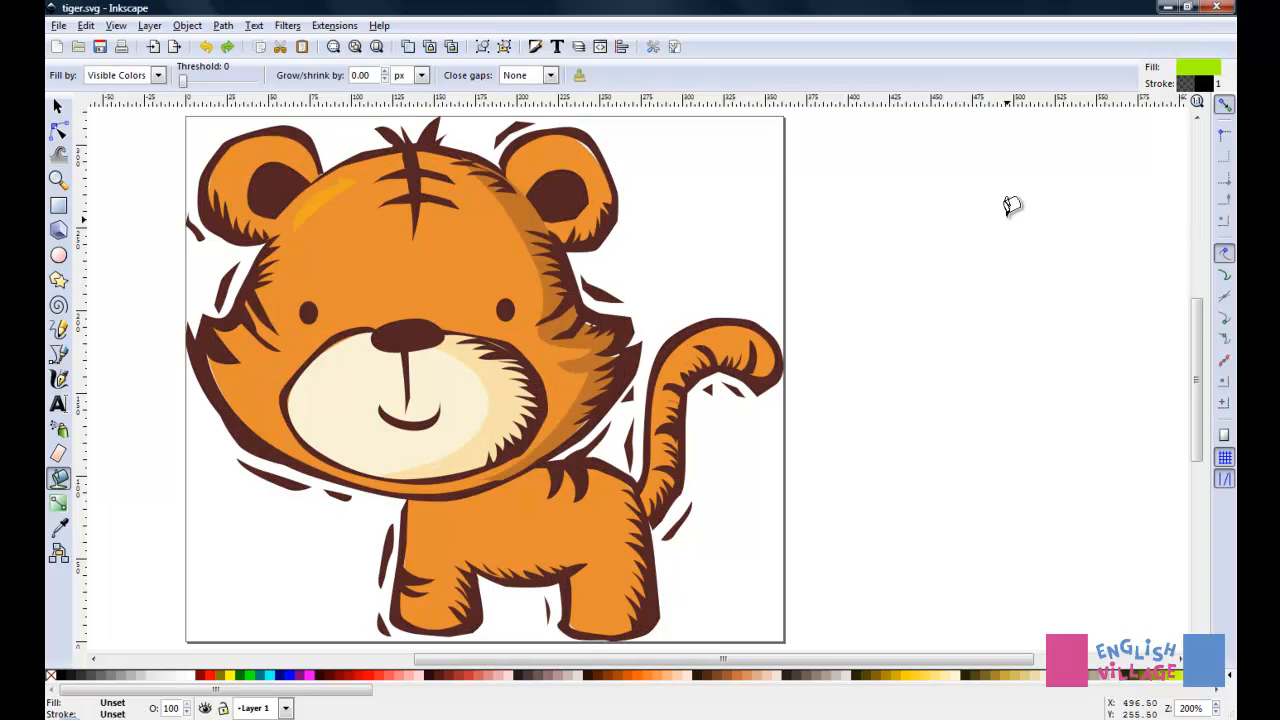
Step: Fill the tiger's face with lime green and a black outline using the Paint Bucket, and inspect the filled edge
{"action": "left_click", "coordinate": [451, 262]}
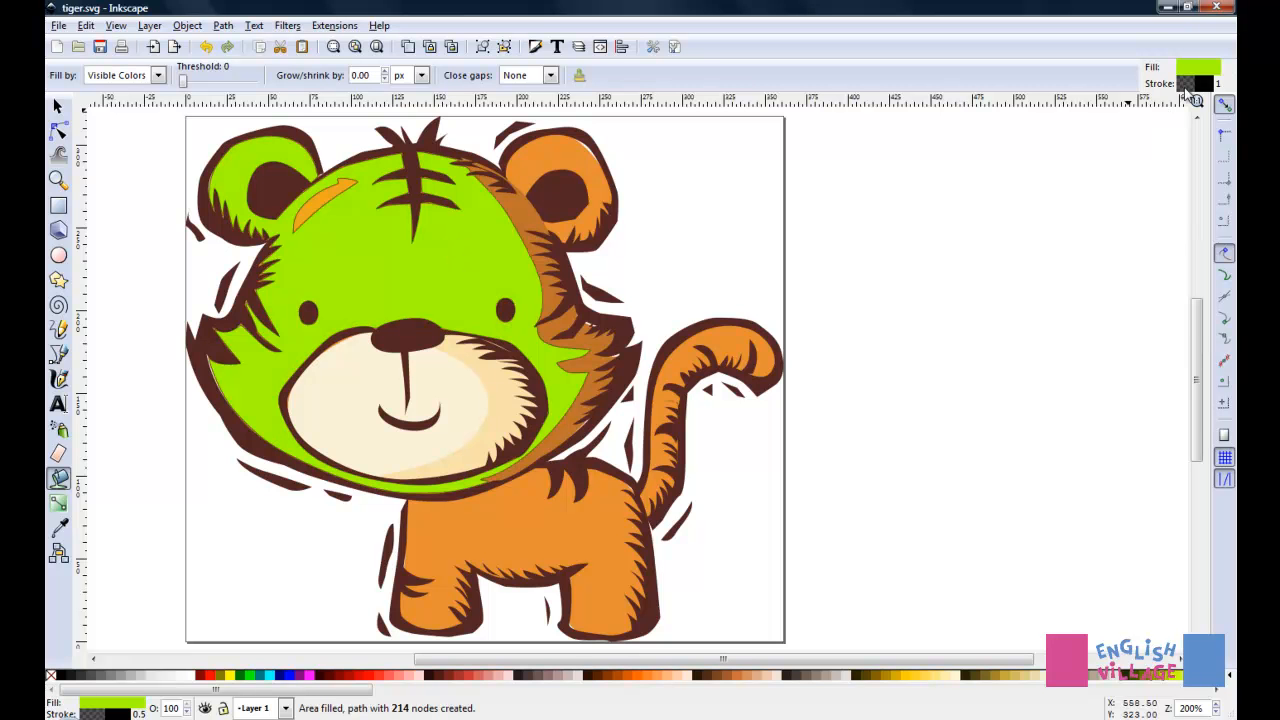
{"action": "scroll", "coordinate": [600, 238], "scroll_direction": "up", "scroll_amount": 2, "text": "ctrl"}
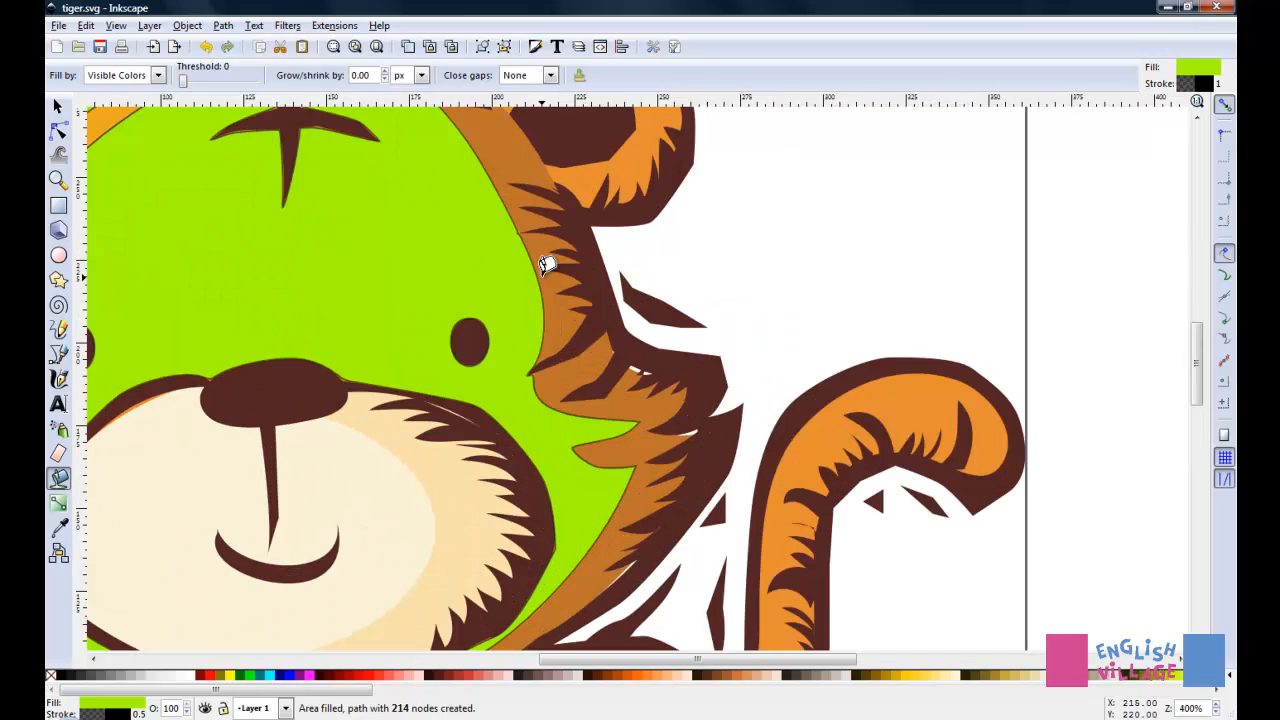
{"action": "scroll", "coordinate": [546, 265], "scroll_direction": "up", "scroll_amount": 2, "text": "ctrl"}
{"action": "scroll", "coordinate": [546, 265], "scroll_direction": "down", "scroll_amount": 6}
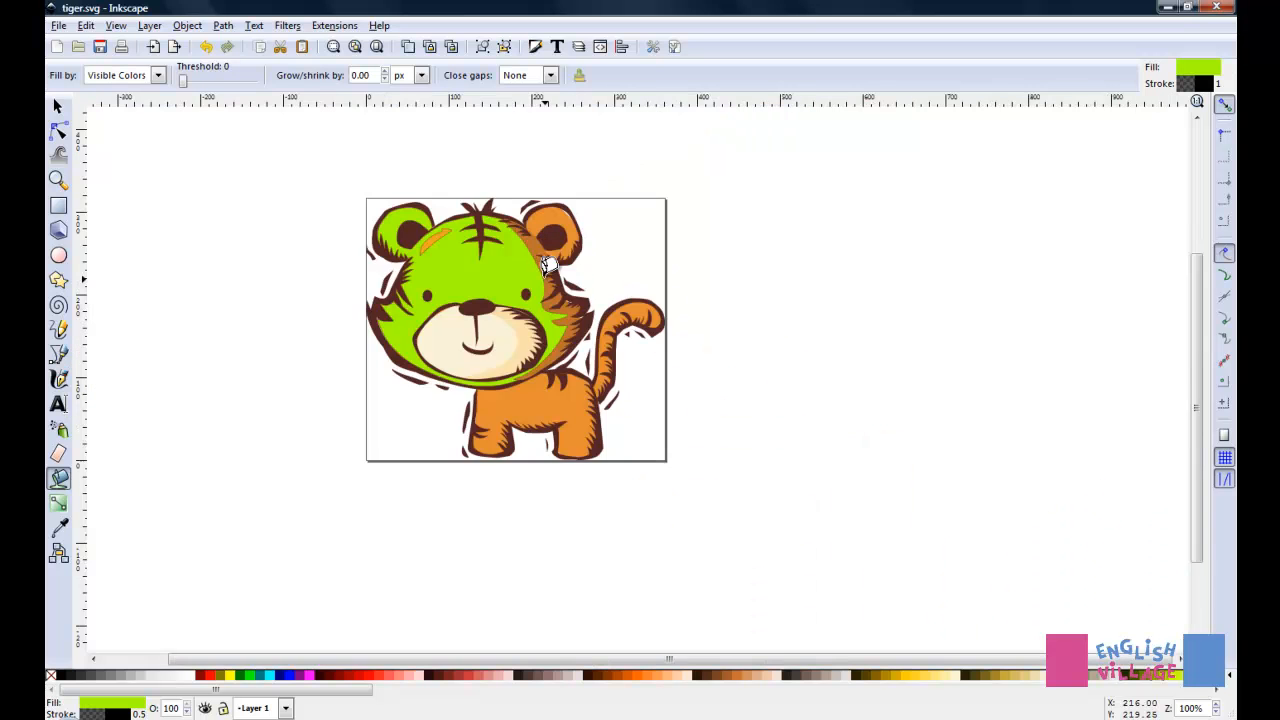
{"action": "scroll", "coordinate": [546, 265], "scroll_direction": "up", "scroll_amount": 2, "text": "ctrl"}
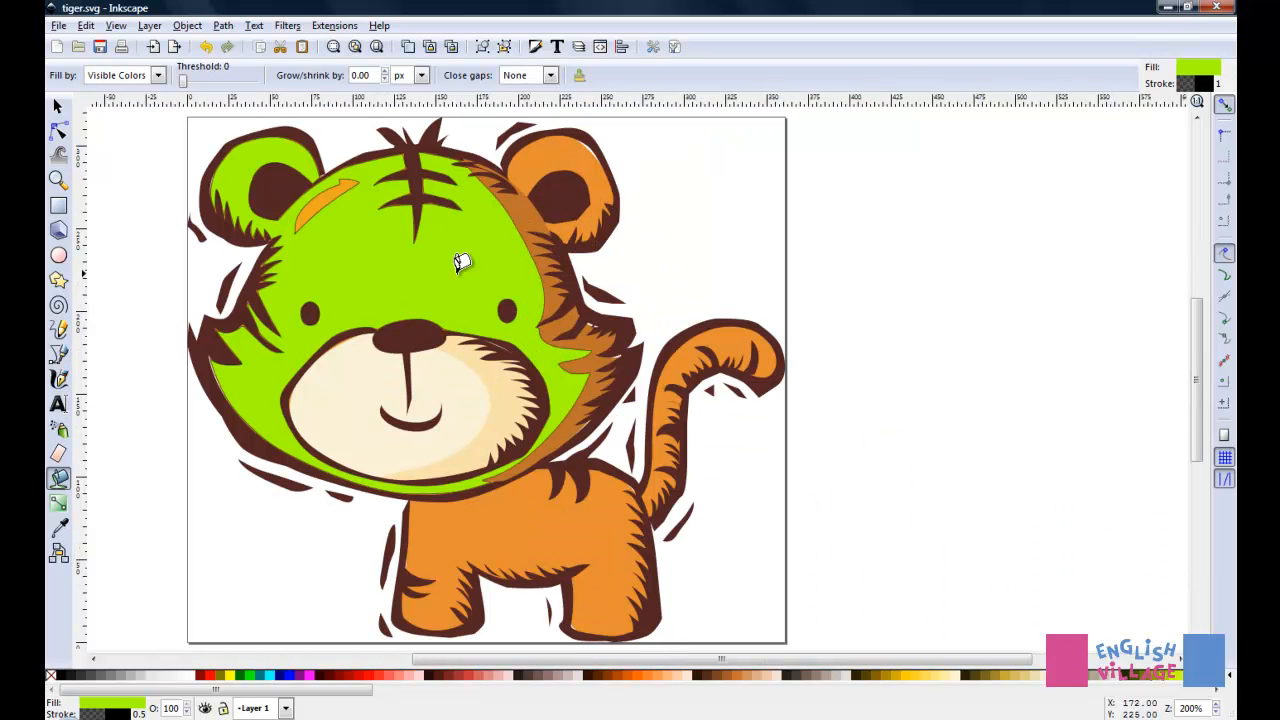
Step: Remove the black stroke from the green-filled face area
{"action": "right_click", "coordinate": [52, 678]}
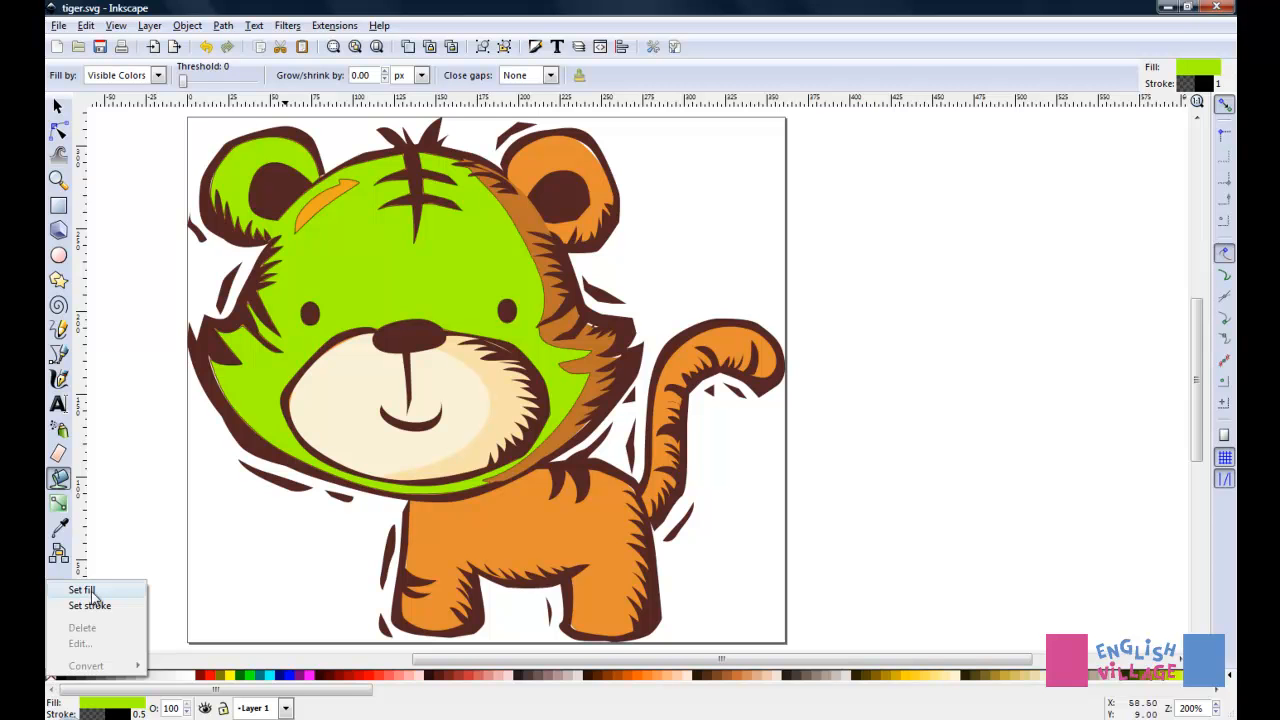
{"action": "left_click", "coordinate": [92, 590]}
{"action": "left_click", "coordinate": [51, 678], "text": "shift"}
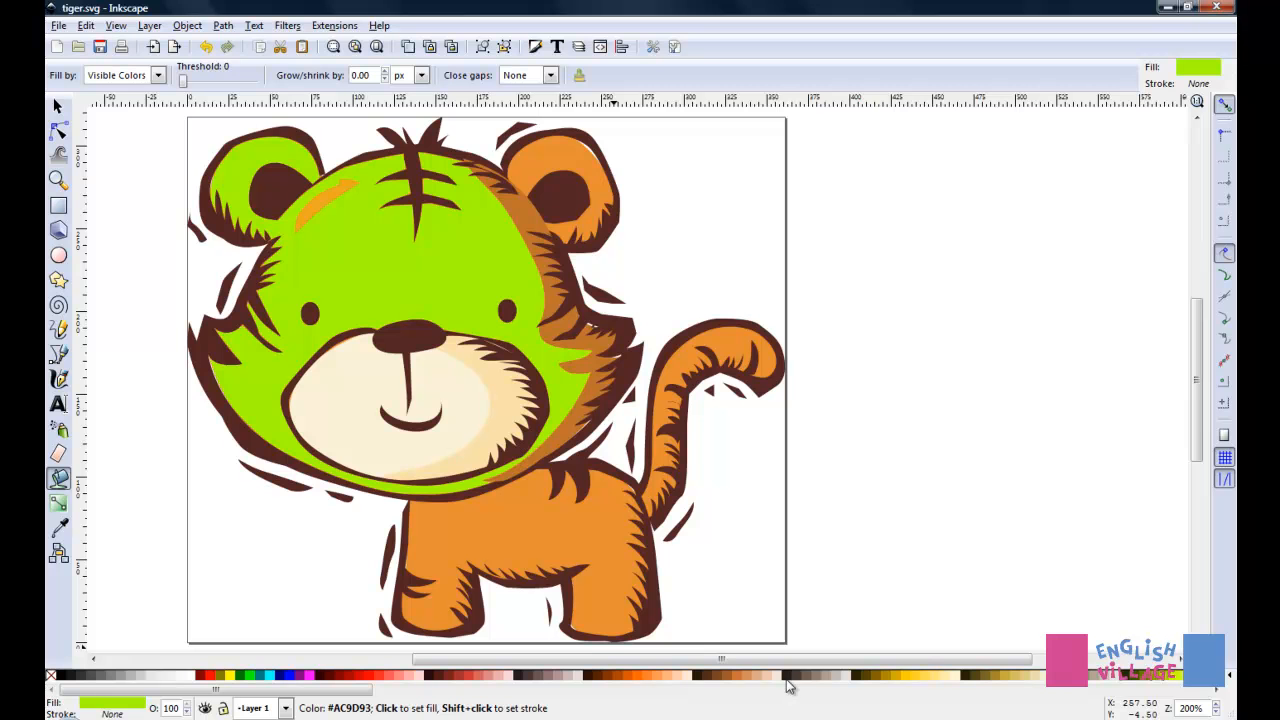
Step: Change the face area's fill to orange ff6600 and fill the tiger's right-hand ear with the same orange
{"action": "right_click", "coordinate": [643, 681]}
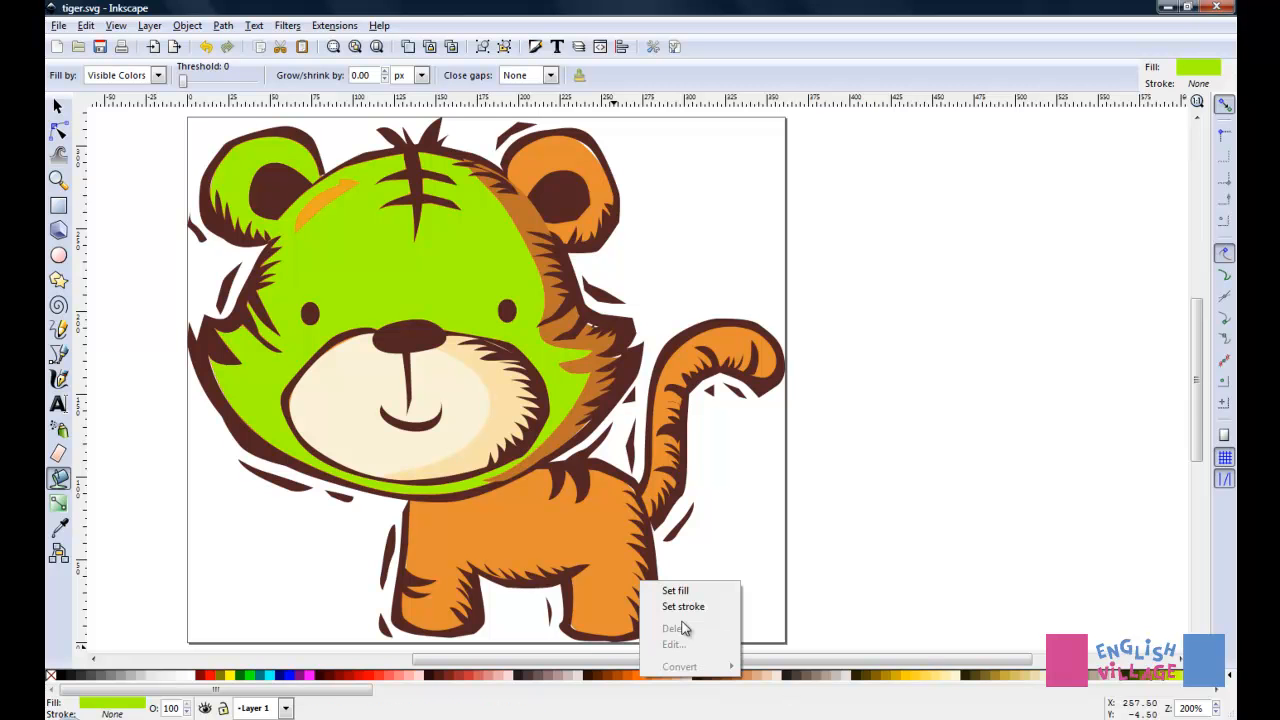
{"action": "left_click", "coordinate": [677, 591]}
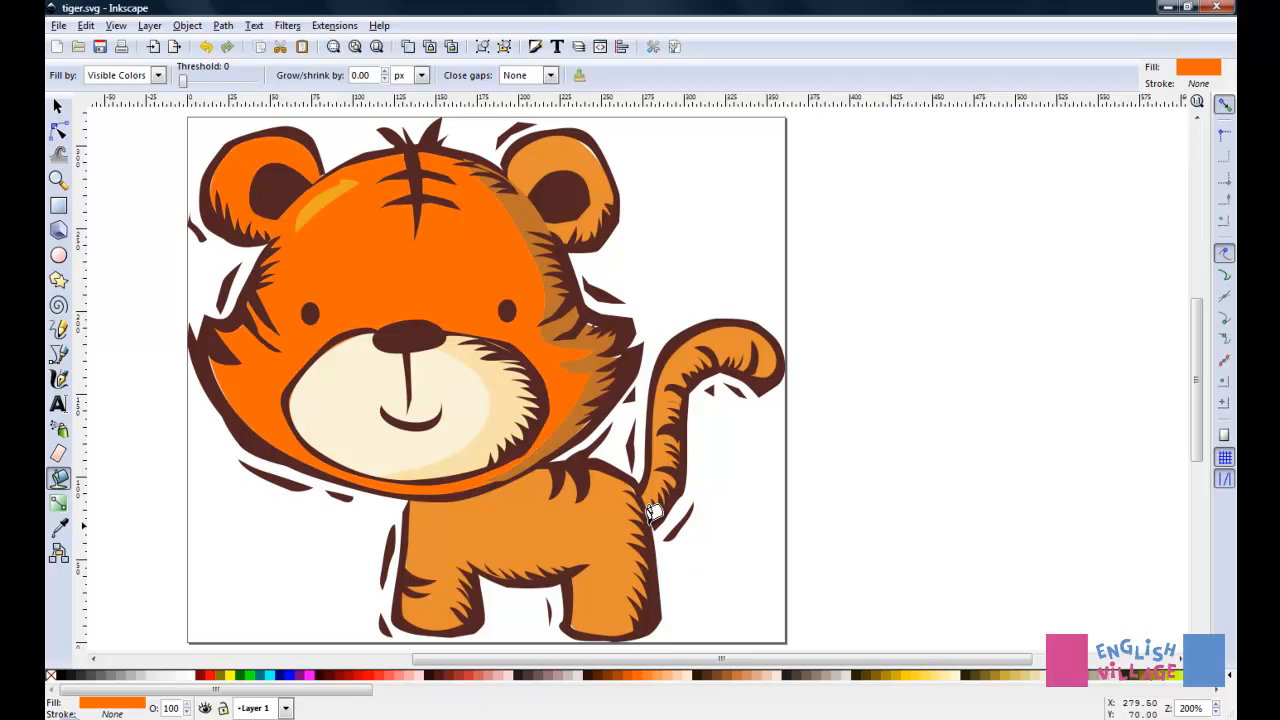
{"action": "left_click", "coordinate": [536, 153]}
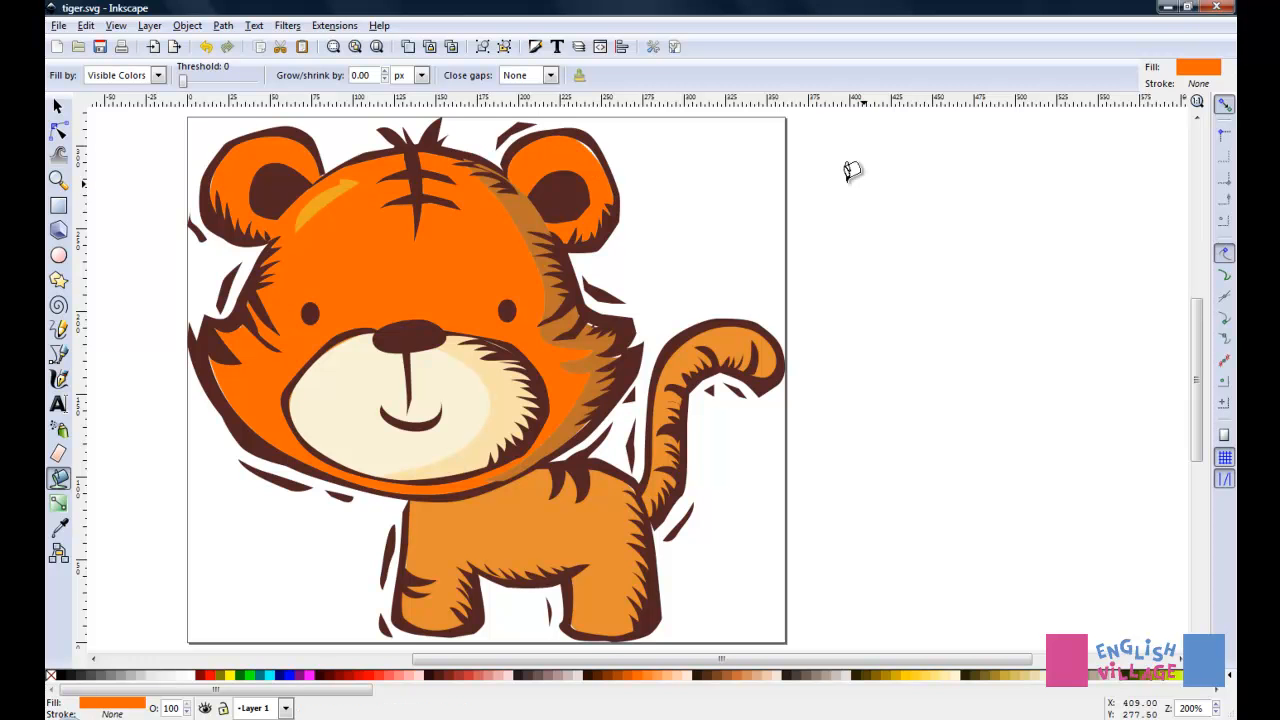
Step: Recolour the right-hand ear's fill to yellow fff600 with the colour wheel, deselect it and close the Fill and Stroke settings
{"action": "left_click", "coordinate": [110, 704]}
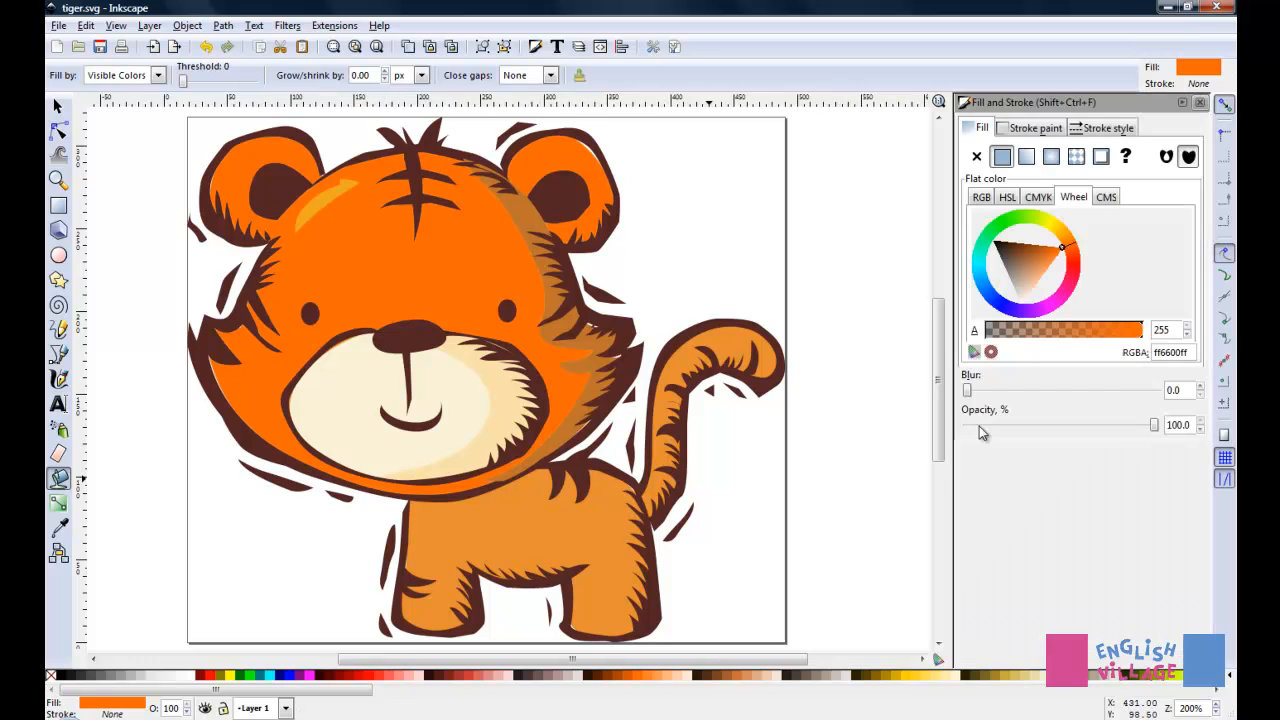
{"action": "left_click_drag", "start_coordinate": [1080, 248], "coordinate": [1050, 227]}
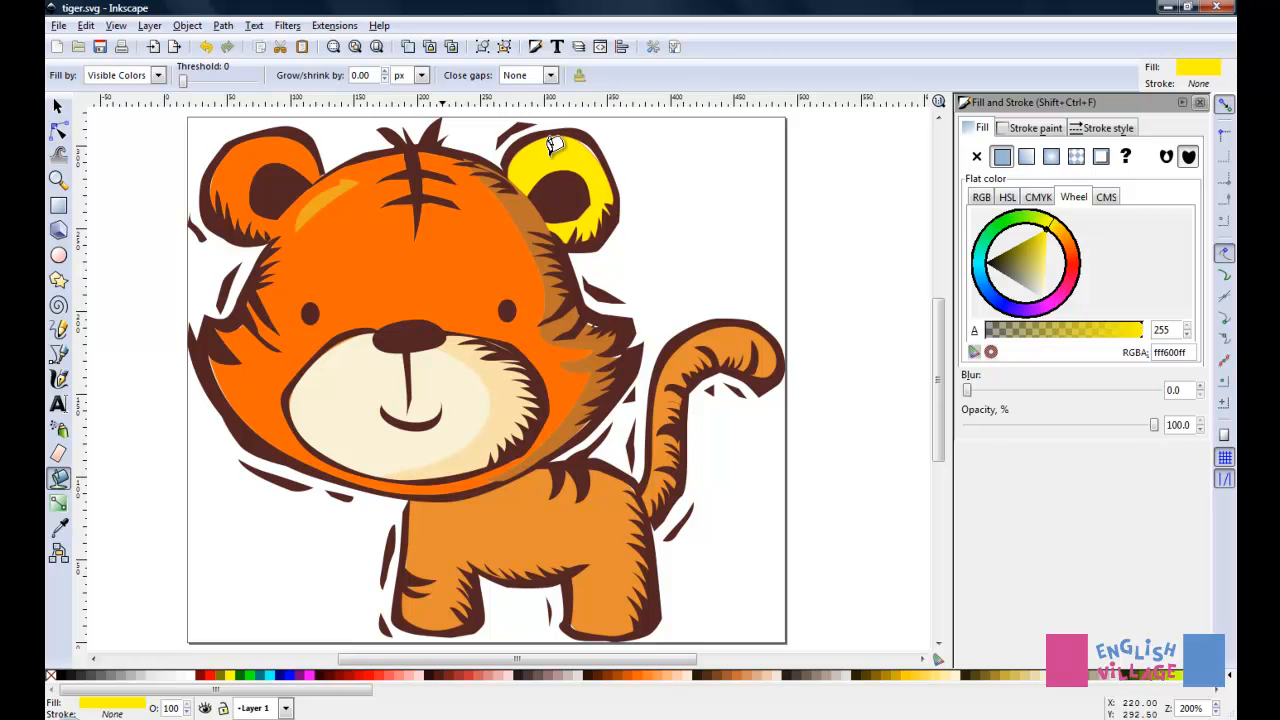
{"action": "left_click", "coordinate": [58, 106]}
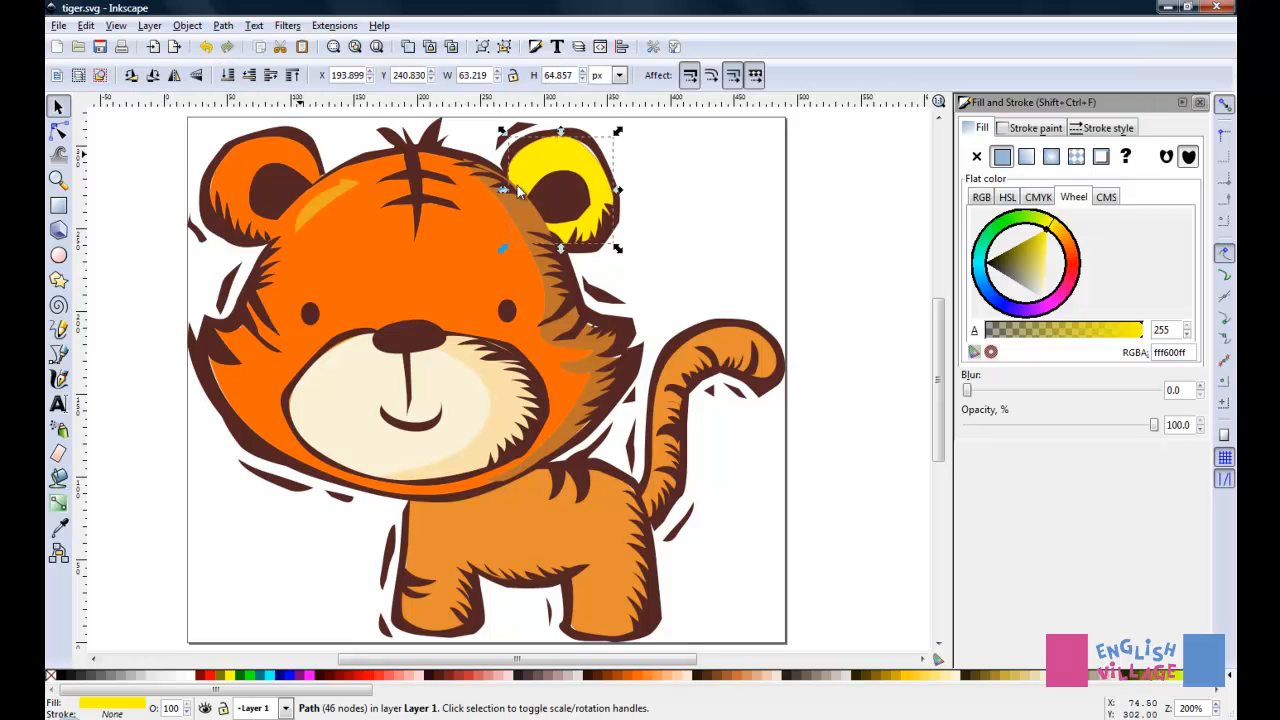
{"action": "left_click", "coordinate": [868, 225]}
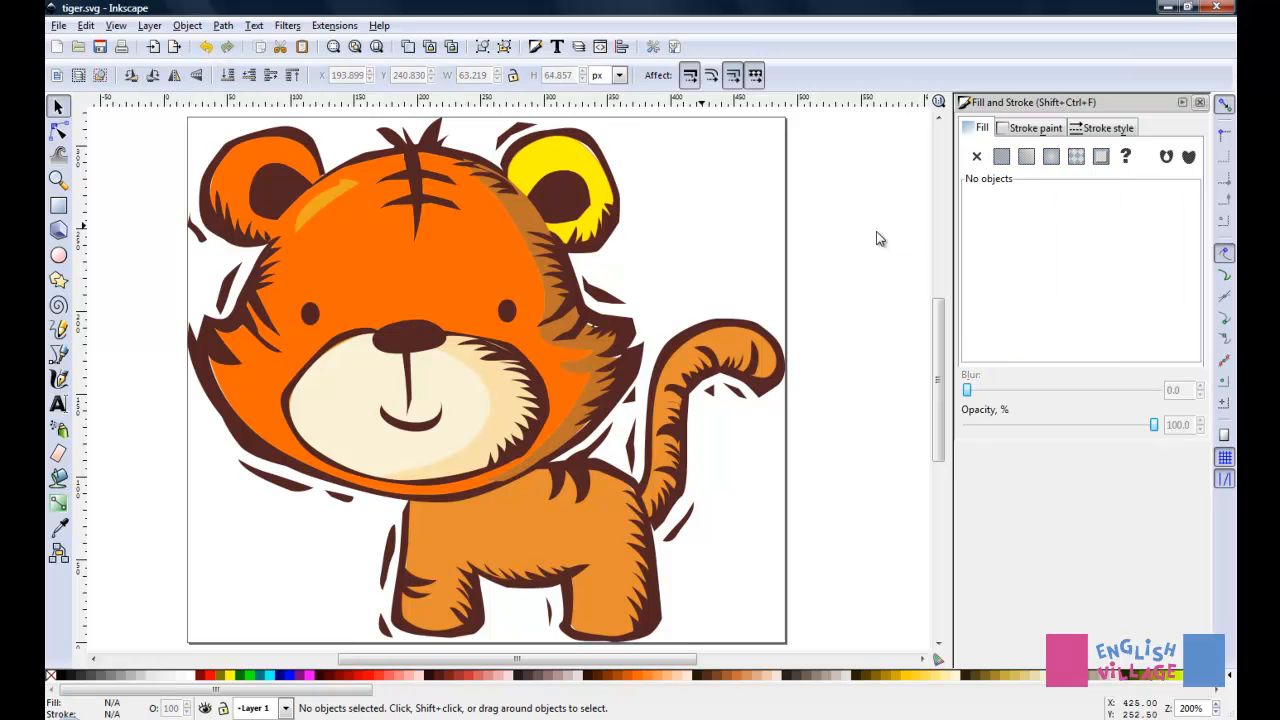
{"action": "left_click", "coordinate": [1200, 102]}
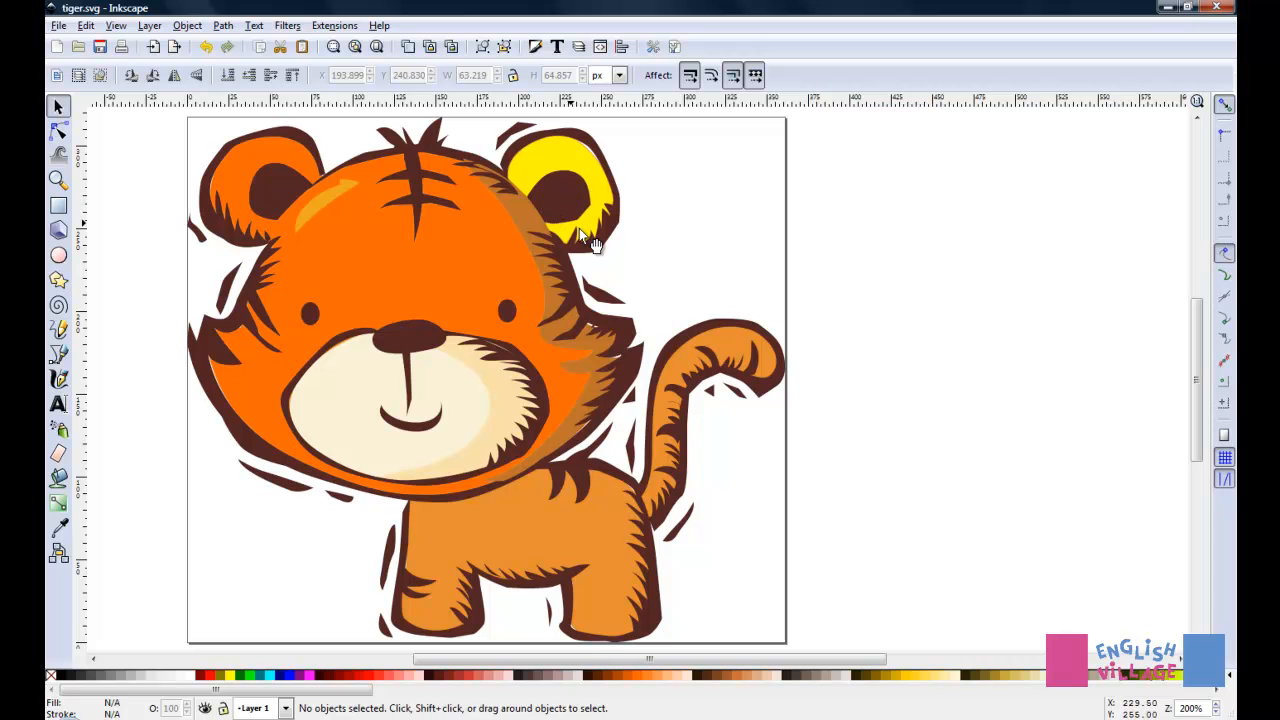
Step: Undo the yellow recolouring and the Paint Bucket fills on the ear and face
{"action": "key", "text": "ctrl+z"}
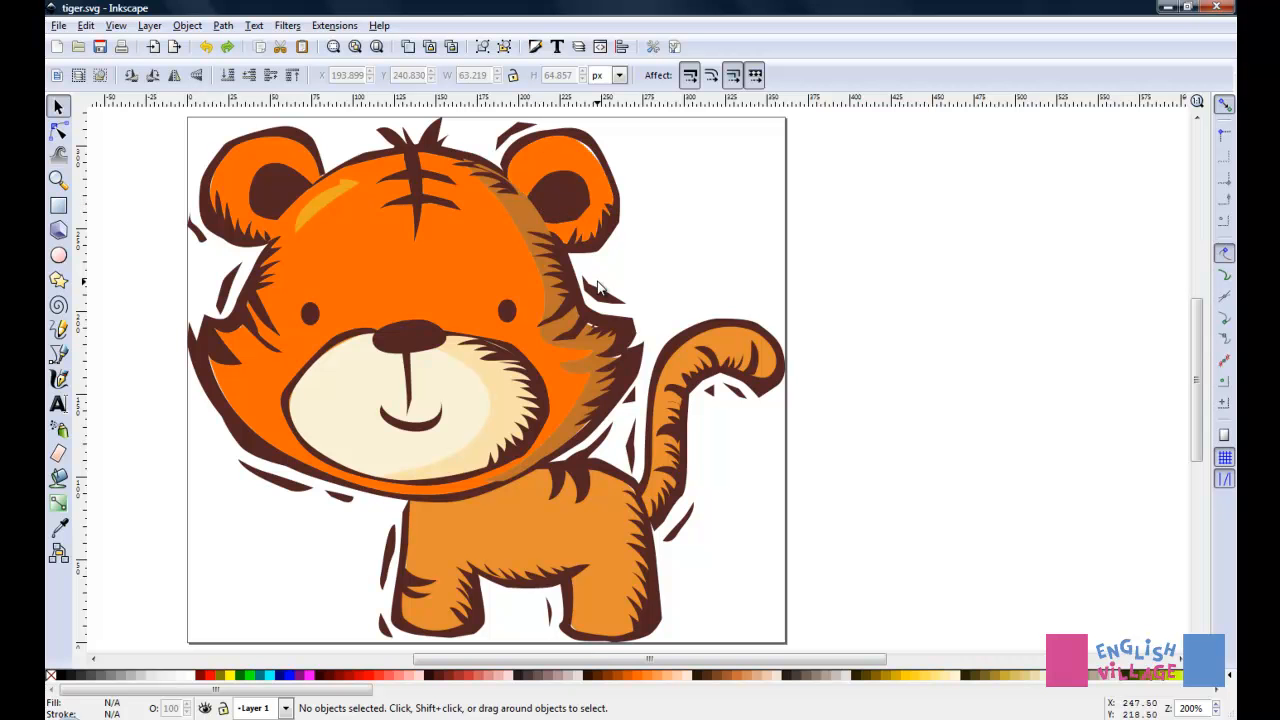
{"action": "key", "text": "ctrl+z"}
{"action": "key", "text": "ctrl+z"}
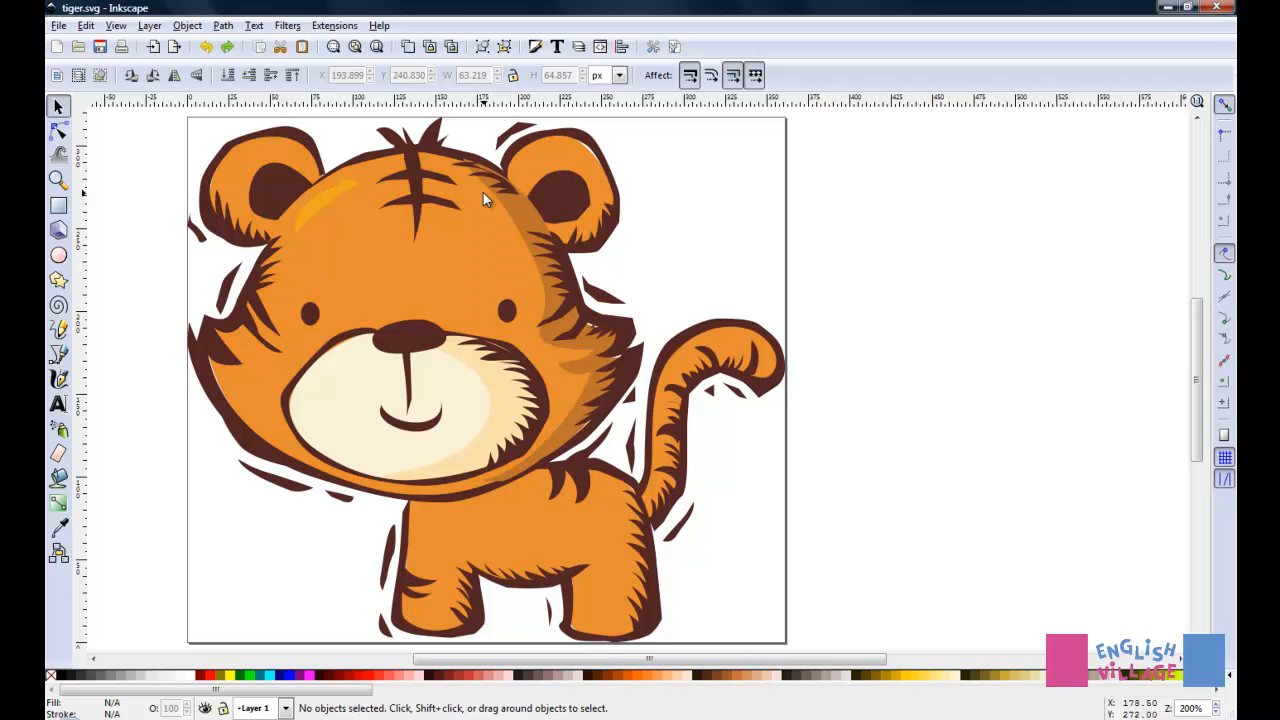
Step: Set the fill colour to orange ff6600 and fill the tiger's face with the Paint Bucket
{"action": "right_click", "coordinate": [637, 679]}
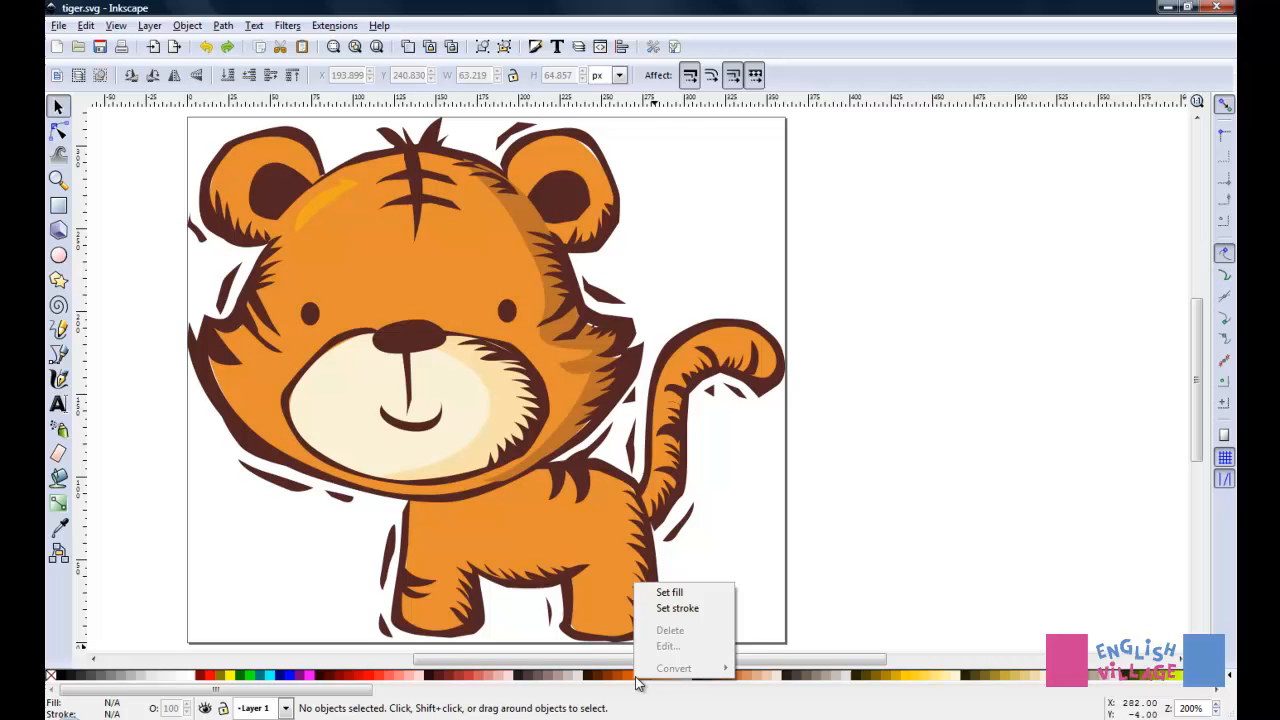
{"action": "left_click", "coordinate": [670, 593]}
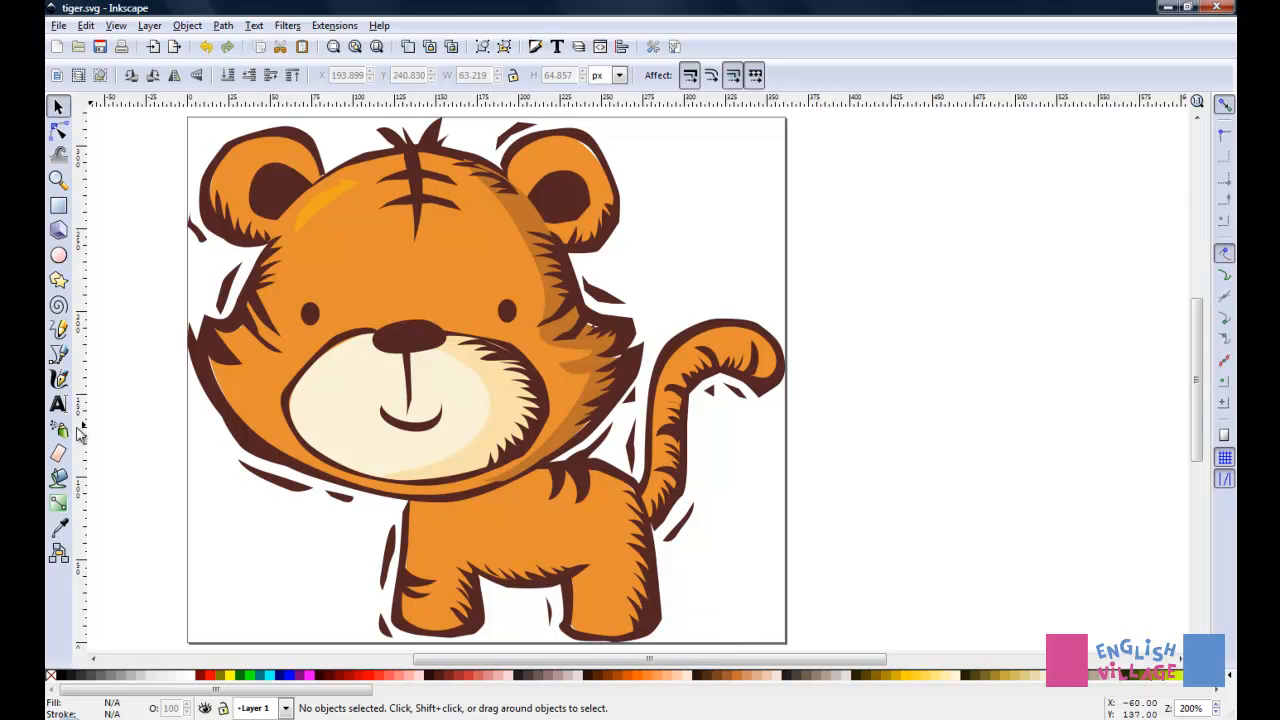
{"action": "left_click", "coordinate": [59, 479]}
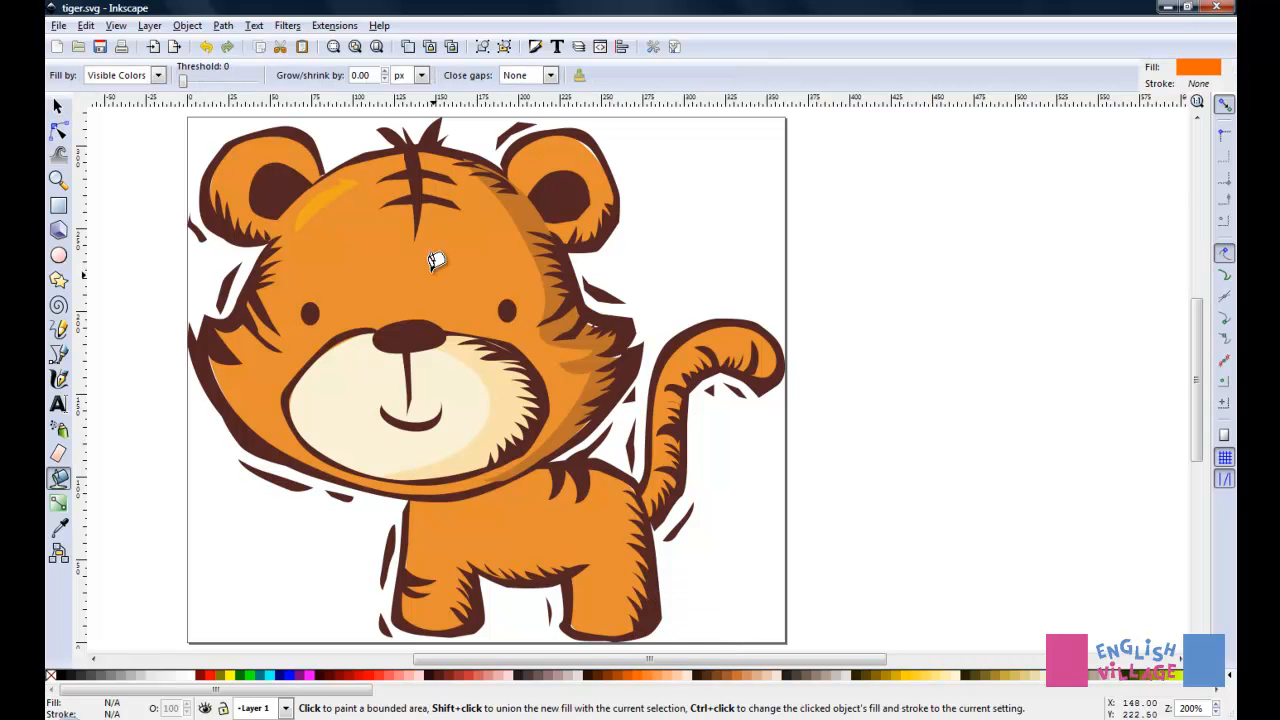
{"action": "left_click", "coordinate": [431, 272]}
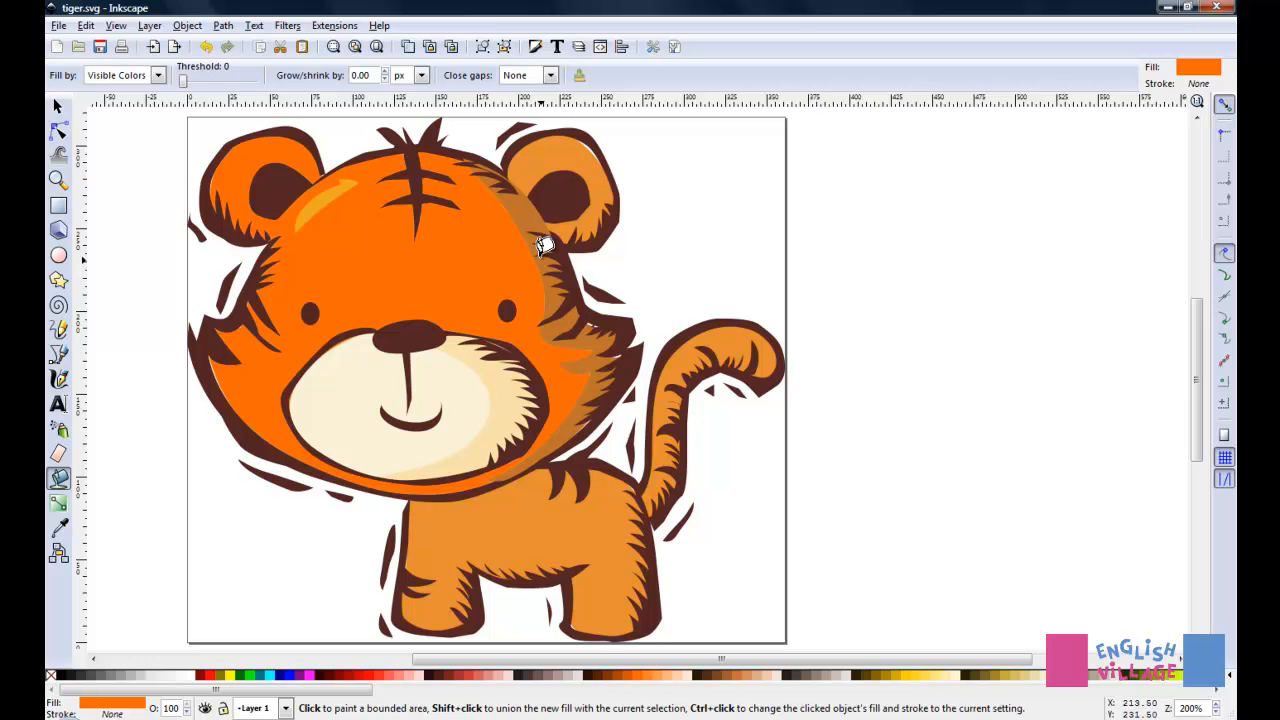
Step: Undo the orange face fill and refill the close-up area beside the brown shading with the same orange
{"action": "scroll", "coordinate": [528, 248], "scroll_direction": "up", "scroll_amount": 2}
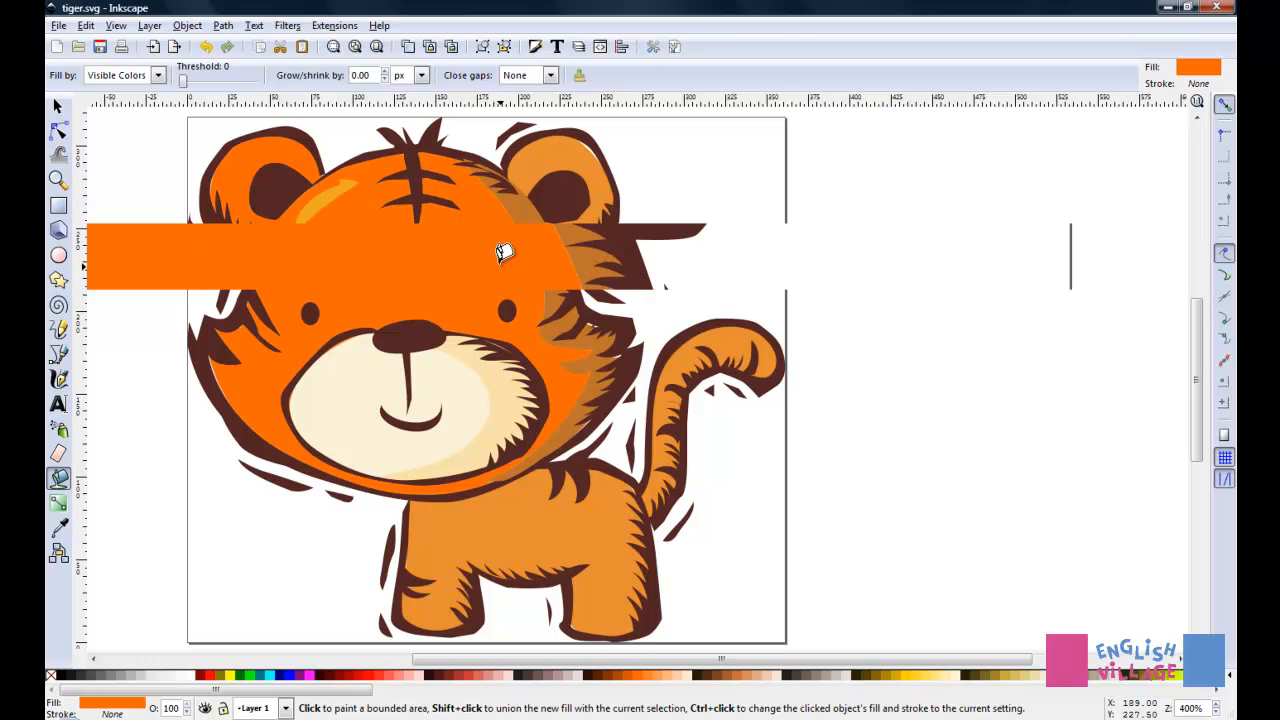
{"action": "scroll", "coordinate": [504, 252], "scroll_direction": "up", "scroll_amount": 6}
{"action": "scroll", "coordinate": [774, 309], "scroll_direction": "up", "scroll_amount": 4}
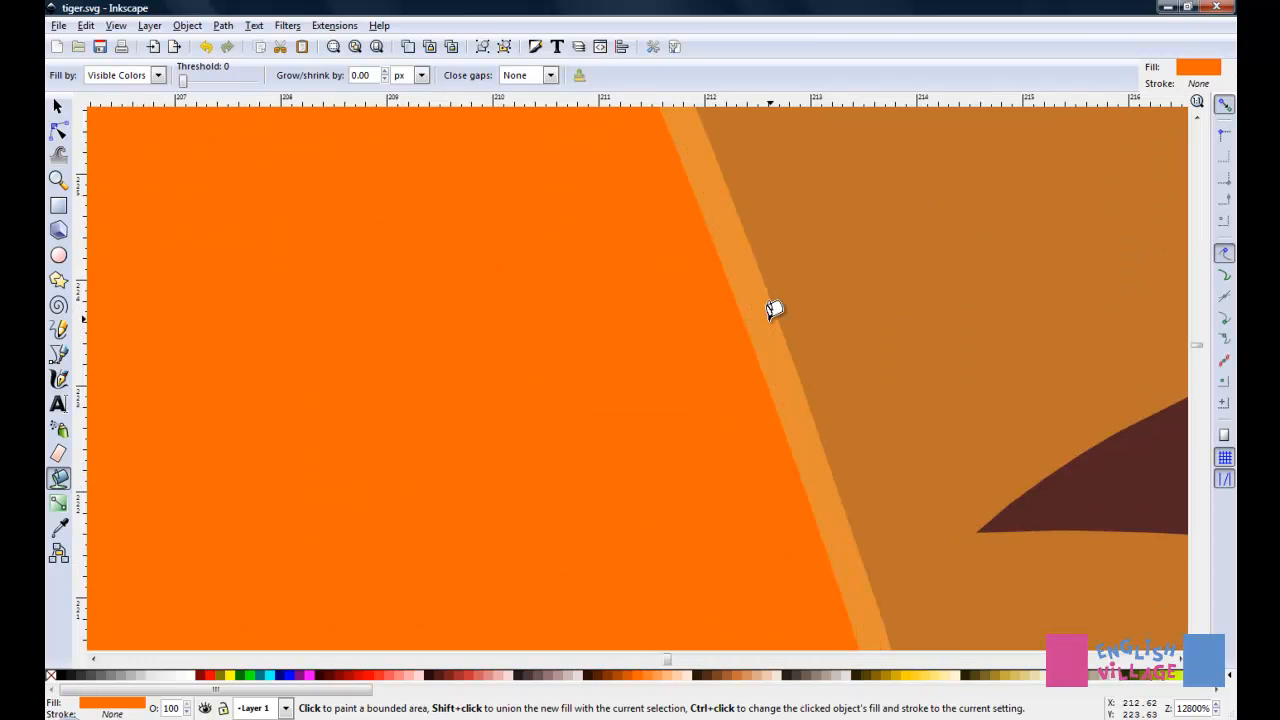
{"action": "scroll", "coordinate": [774, 309], "scroll_direction": "up", "scroll_amount": 2}
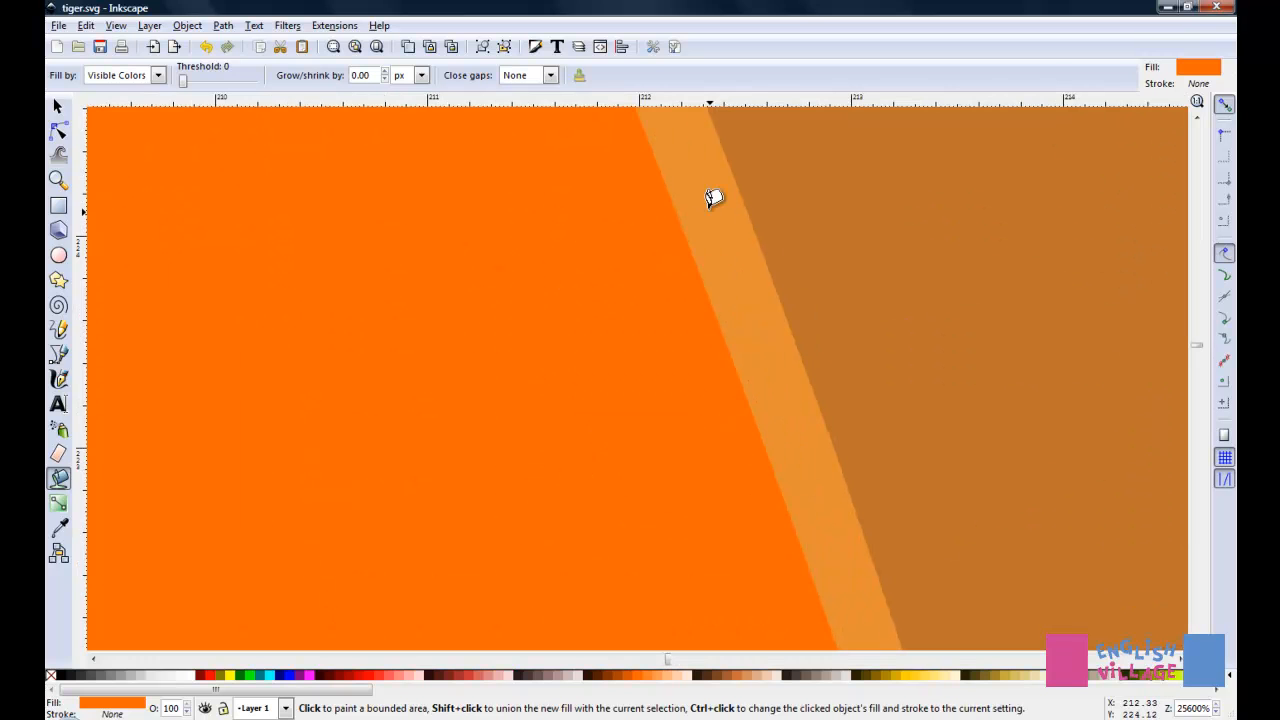
{"action": "key", "text": "ctrl+z"}
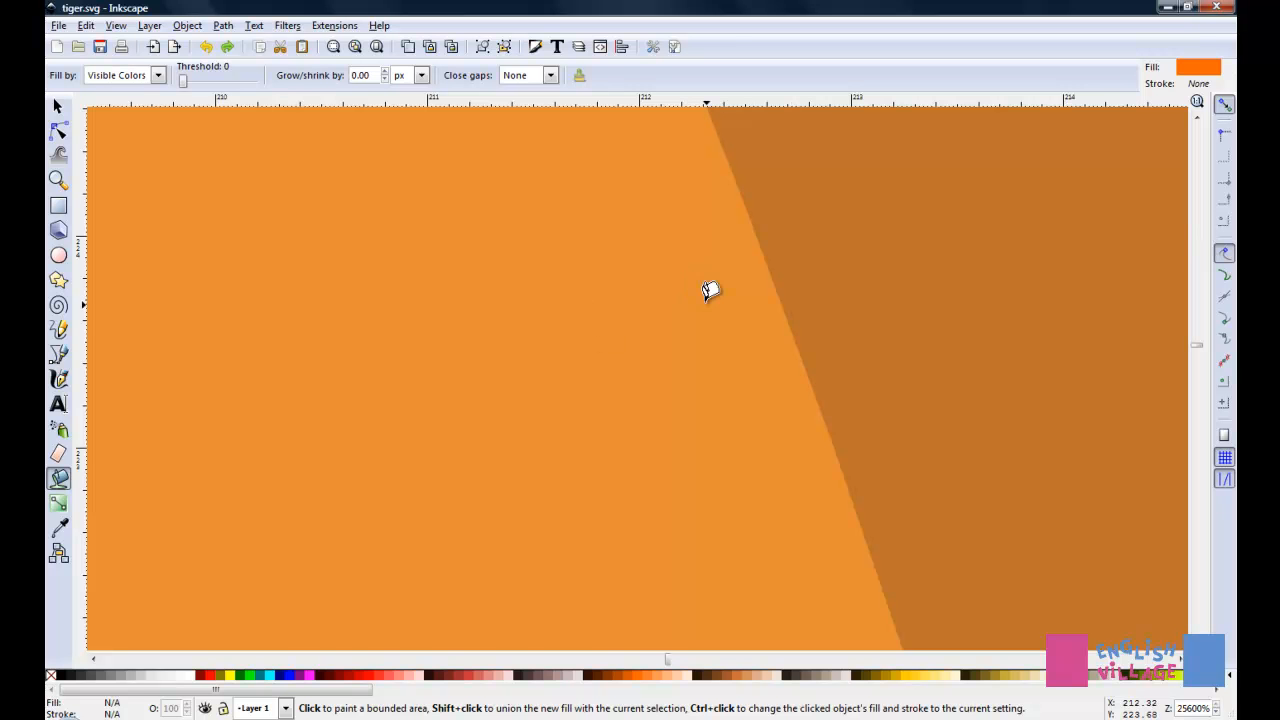
{"action": "left_click", "coordinate": [586, 303]}
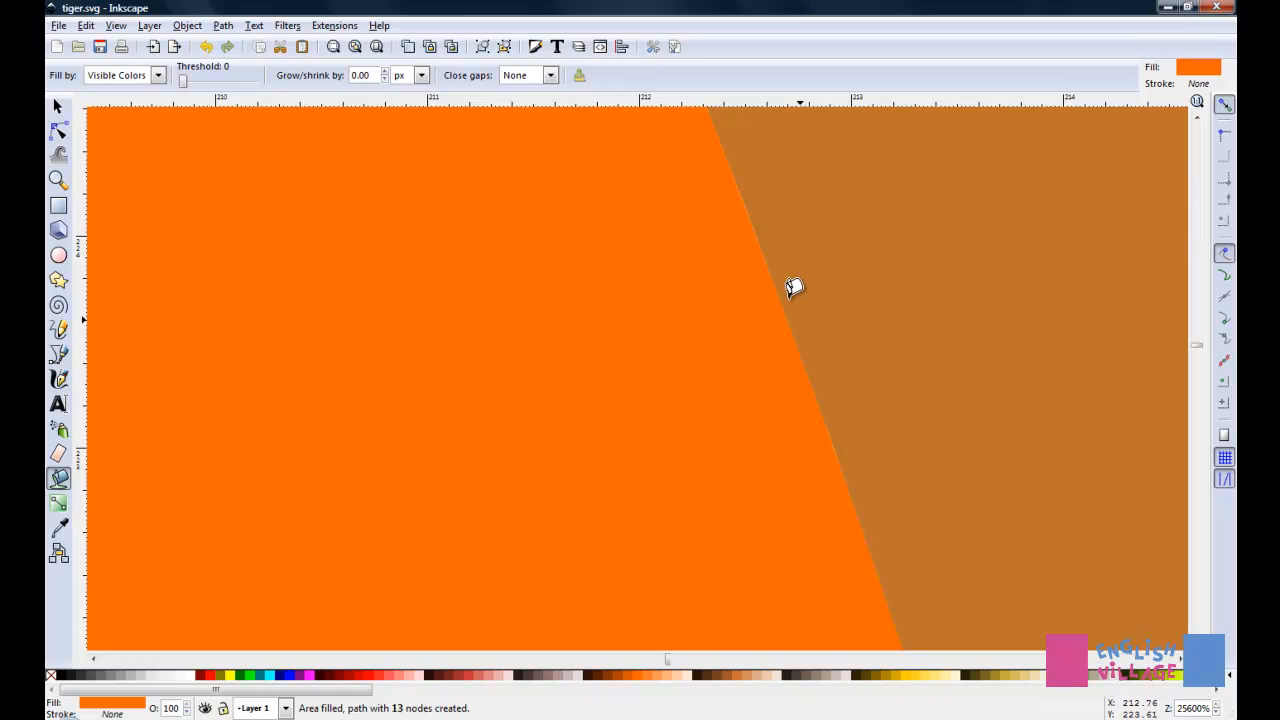
{"action": "left_click", "coordinate": [804, 337]}
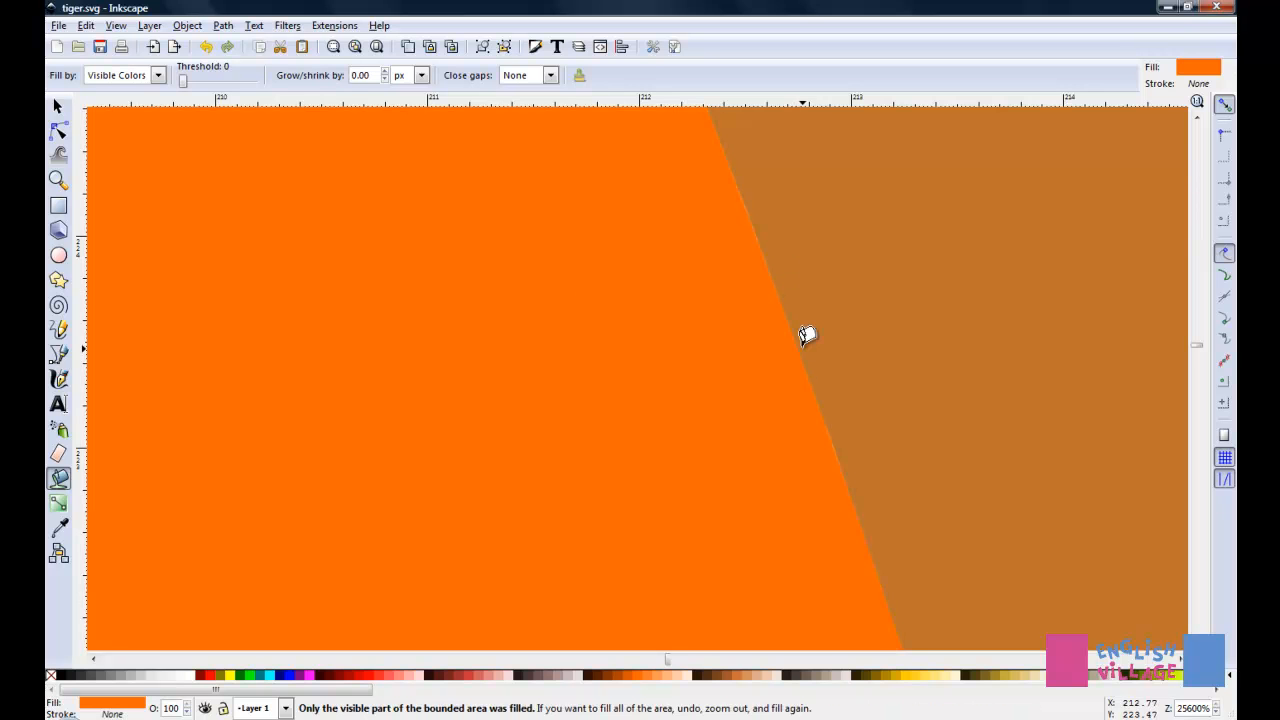
Step: Fill the tiger's face with the current orange while the drawing is at 25% zoom, and inspect the fill's edges up close
{"action": "scroll", "coordinate": [630, 303], "scroll_direction": "down", "scroll_amount": 6}
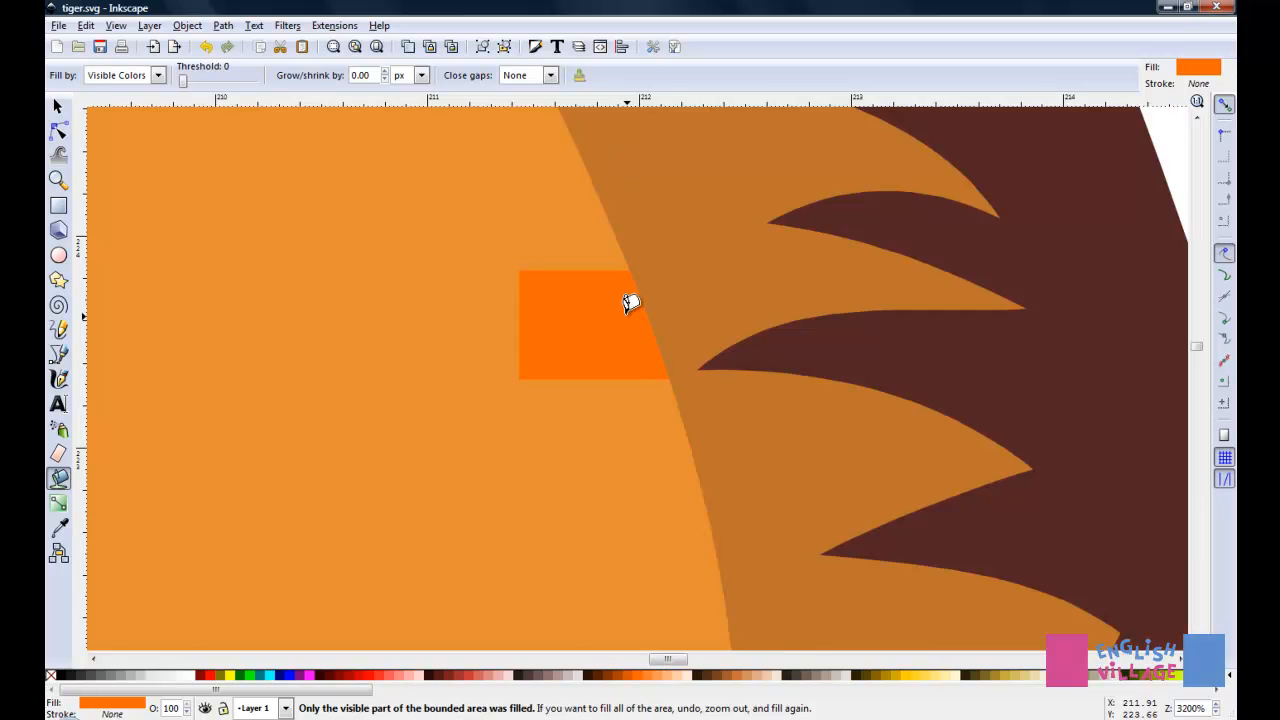
{"action": "scroll", "coordinate": [630, 303], "scroll_direction": "down", "scroll_amount": 4}
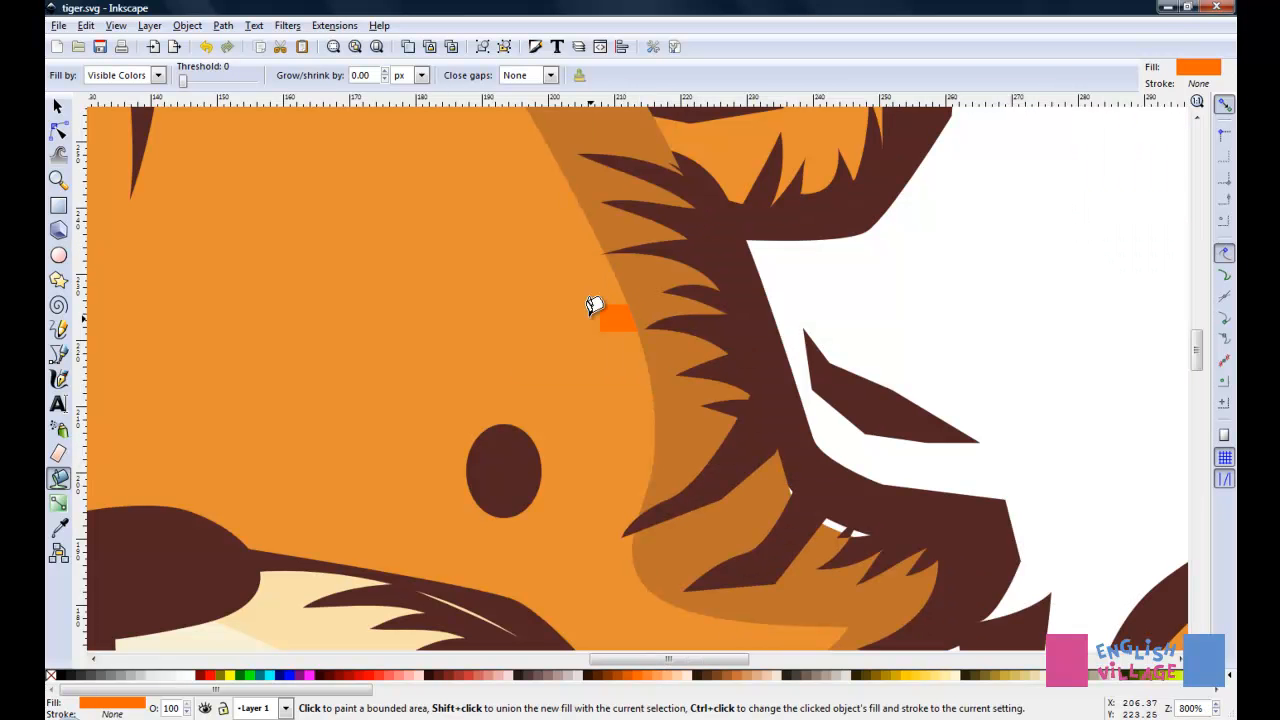
{"action": "scroll", "coordinate": [551, 310], "scroll_direction": "down", "scroll_amount": 4}
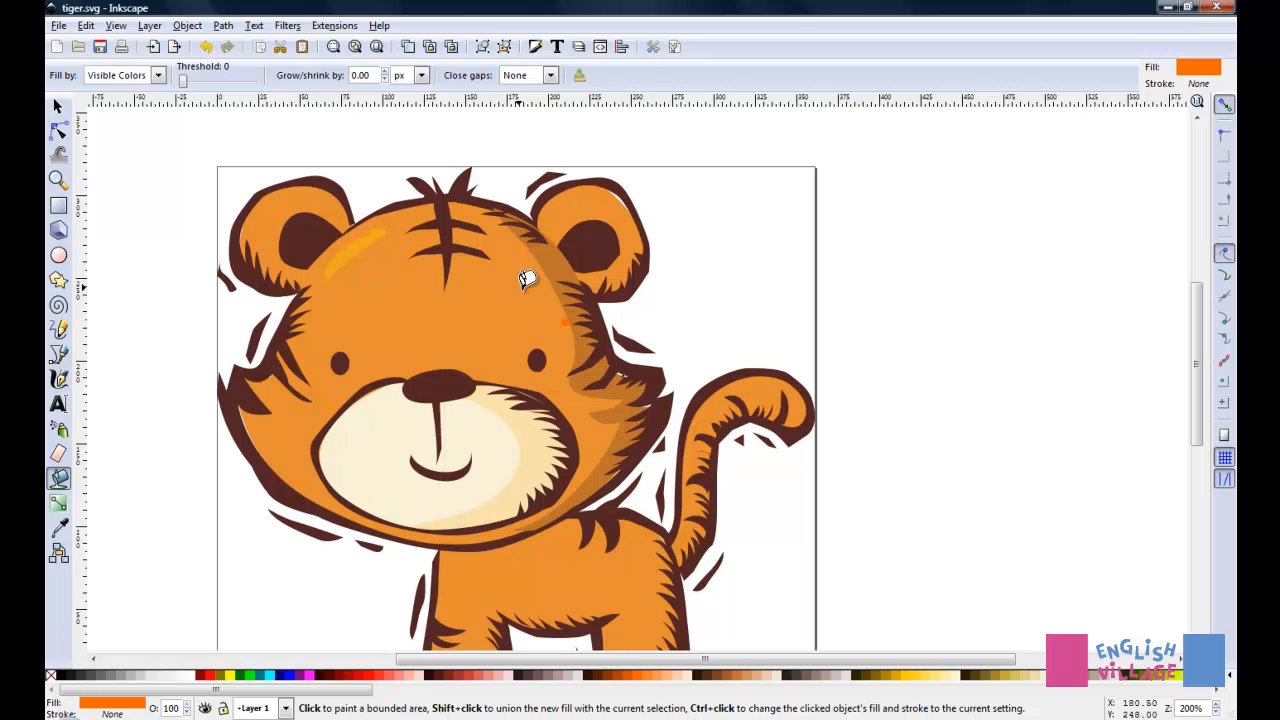
{"action": "scroll", "coordinate": [527, 279], "scroll_direction": "down", "scroll_amount": 2}
{"action": "scroll", "coordinate": [502, 296], "scroll_direction": "down", "scroll_amount": 4}
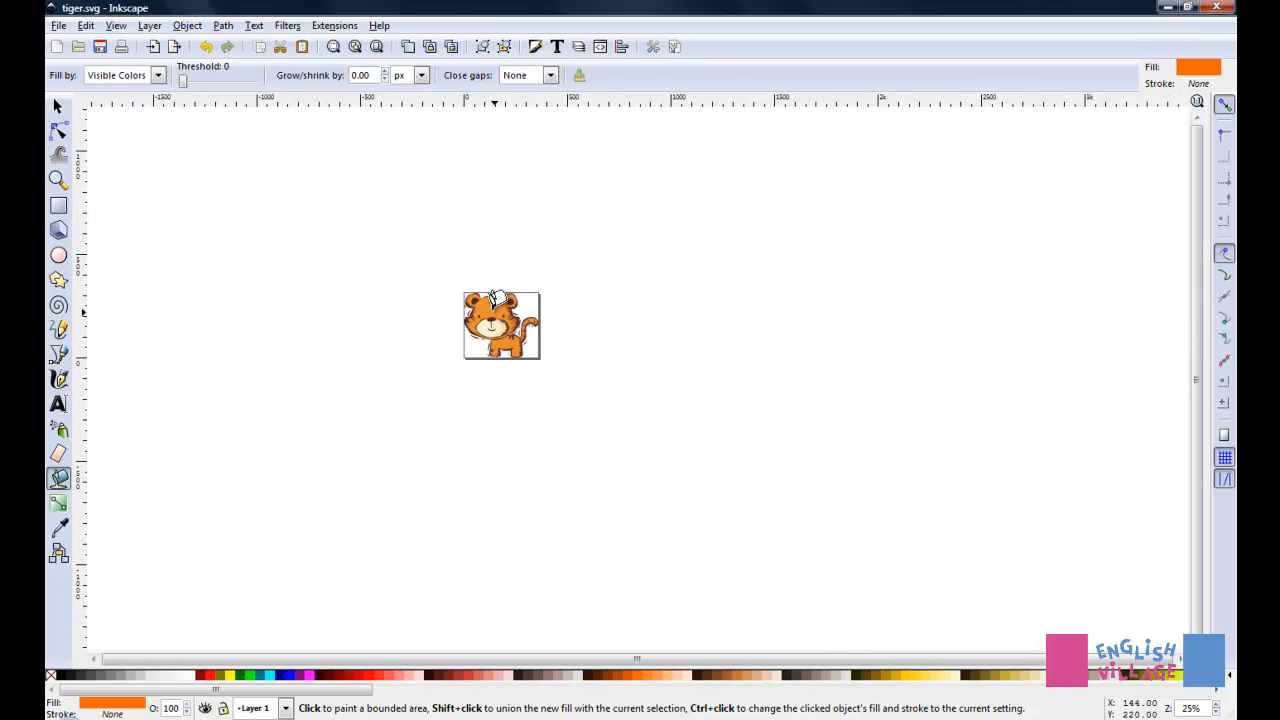
{"action": "left_click", "coordinate": [485, 313]}
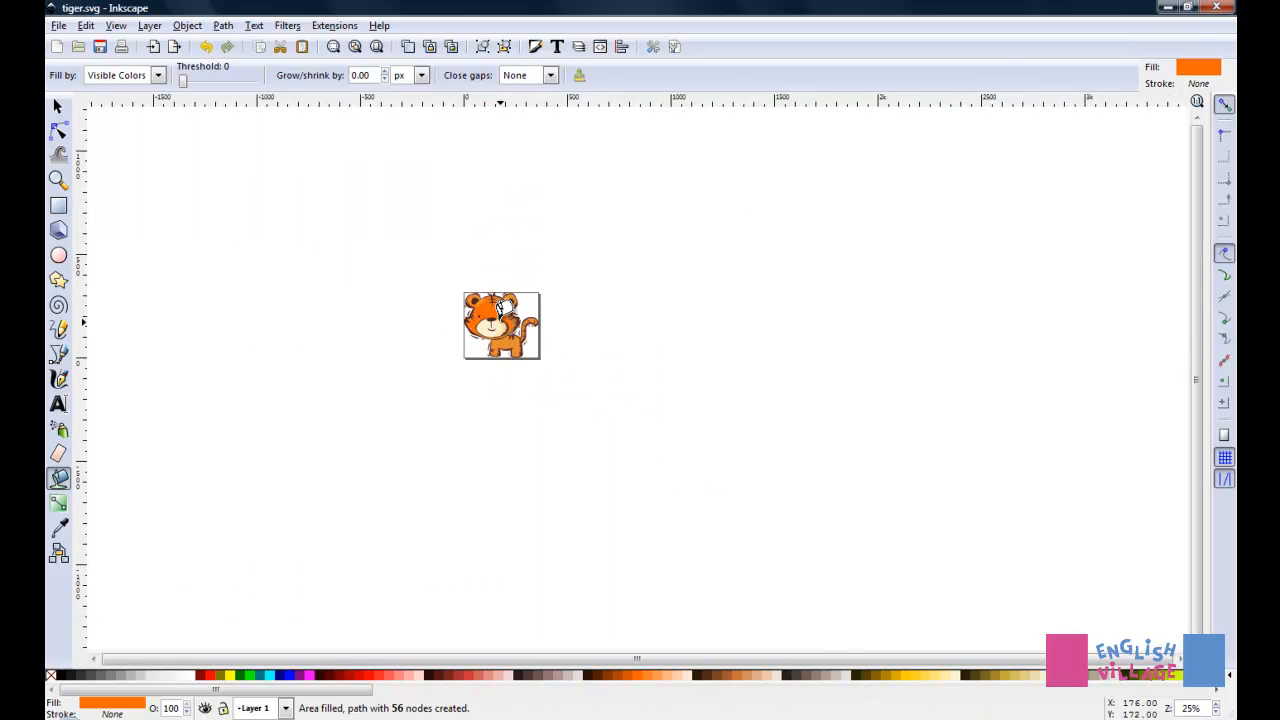
{"action": "scroll", "coordinate": [490, 295], "scroll_direction": "up", "scroll_amount": 9, "text": "ctrl"}
{"action": "scroll", "coordinate": [488, 292], "scroll_direction": "down", "scroll_amount": 2}
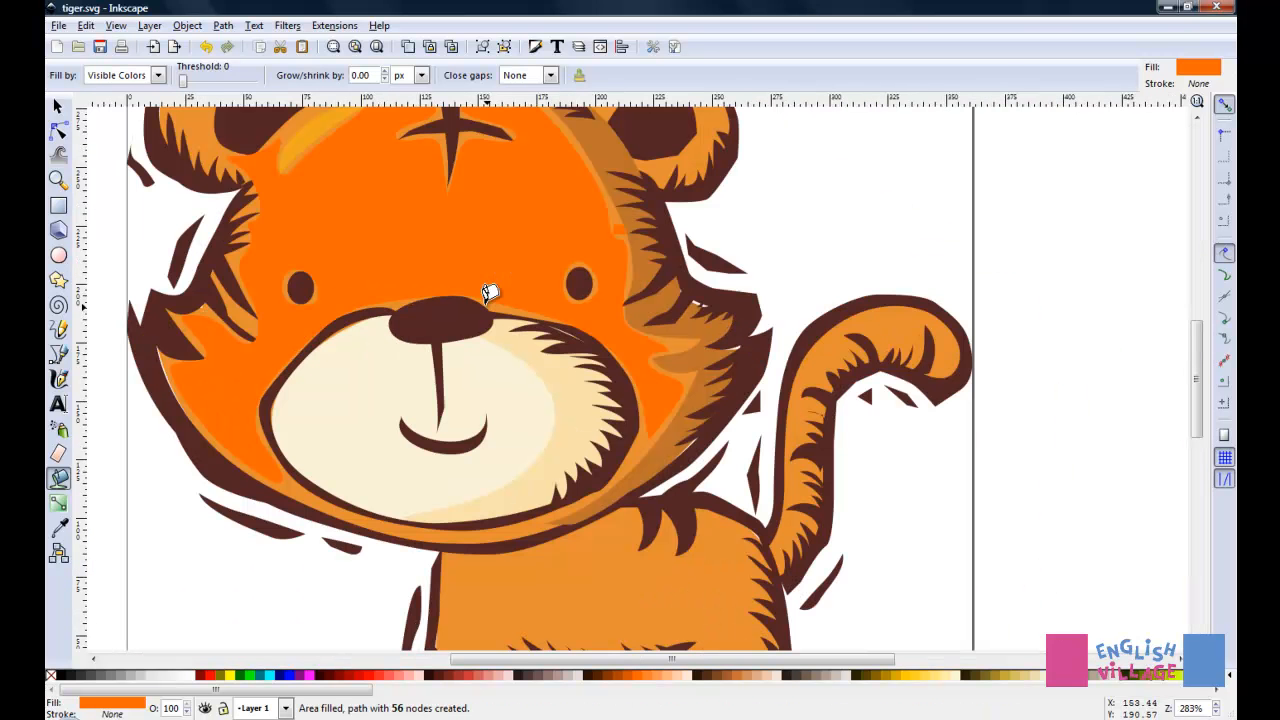
{"action": "scroll", "coordinate": [697, 312], "scroll_direction": "down", "scroll_amount": 2}
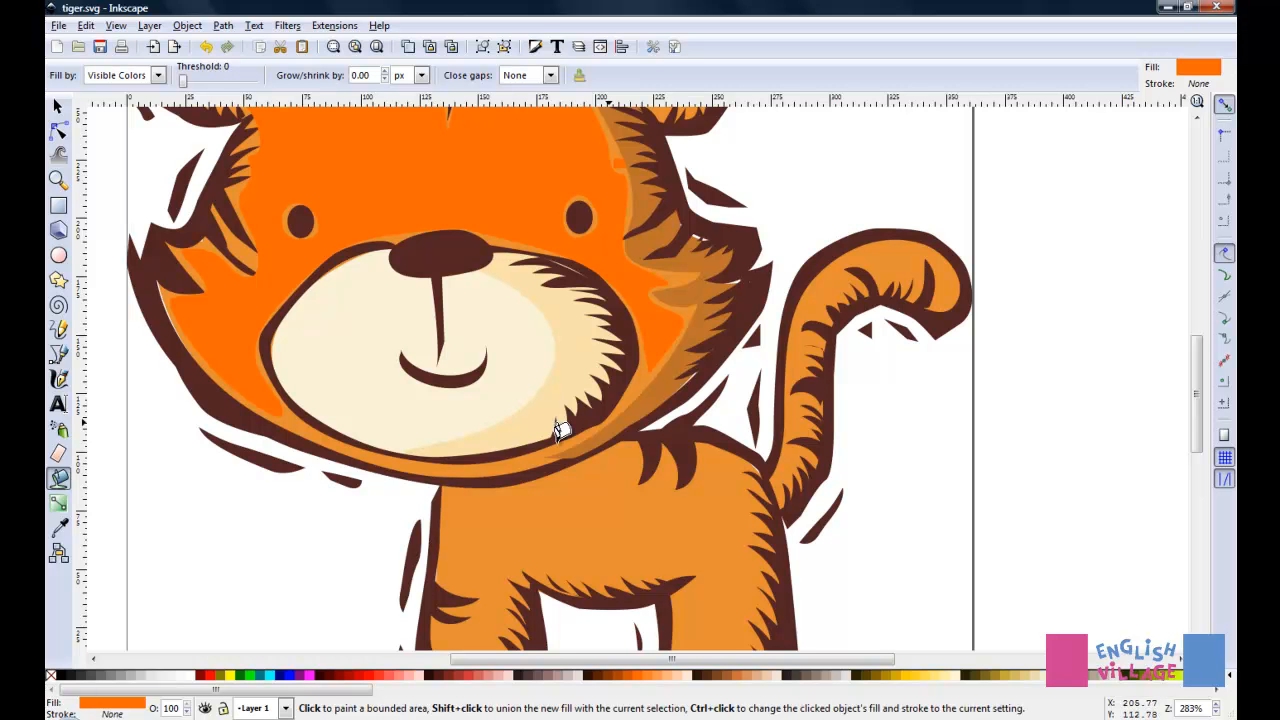
{"action": "scroll", "coordinate": [490, 295], "scroll_direction": "down", "scroll_amount": 2}
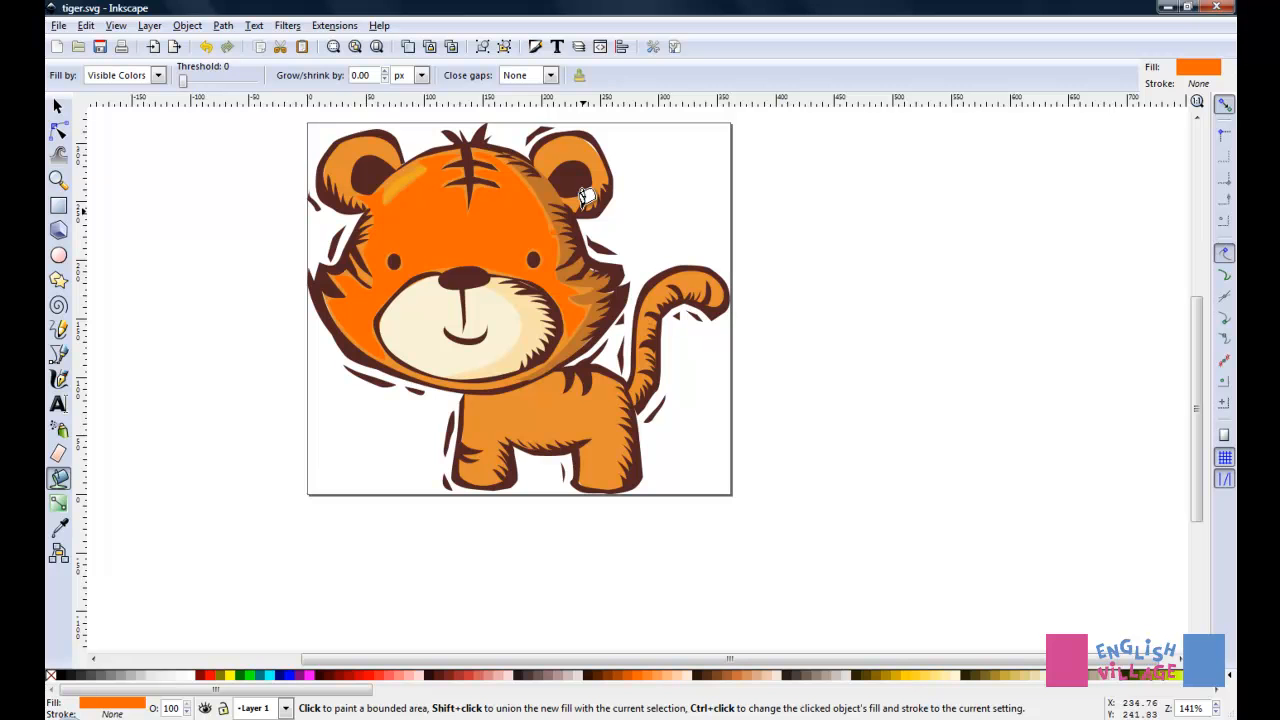
Step: Undo the low-zoom face fill and try the Paint Bucket on the tiger's face at 141% zoom with threshold 0
{"action": "left_click", "coordinate": [183, 82]}
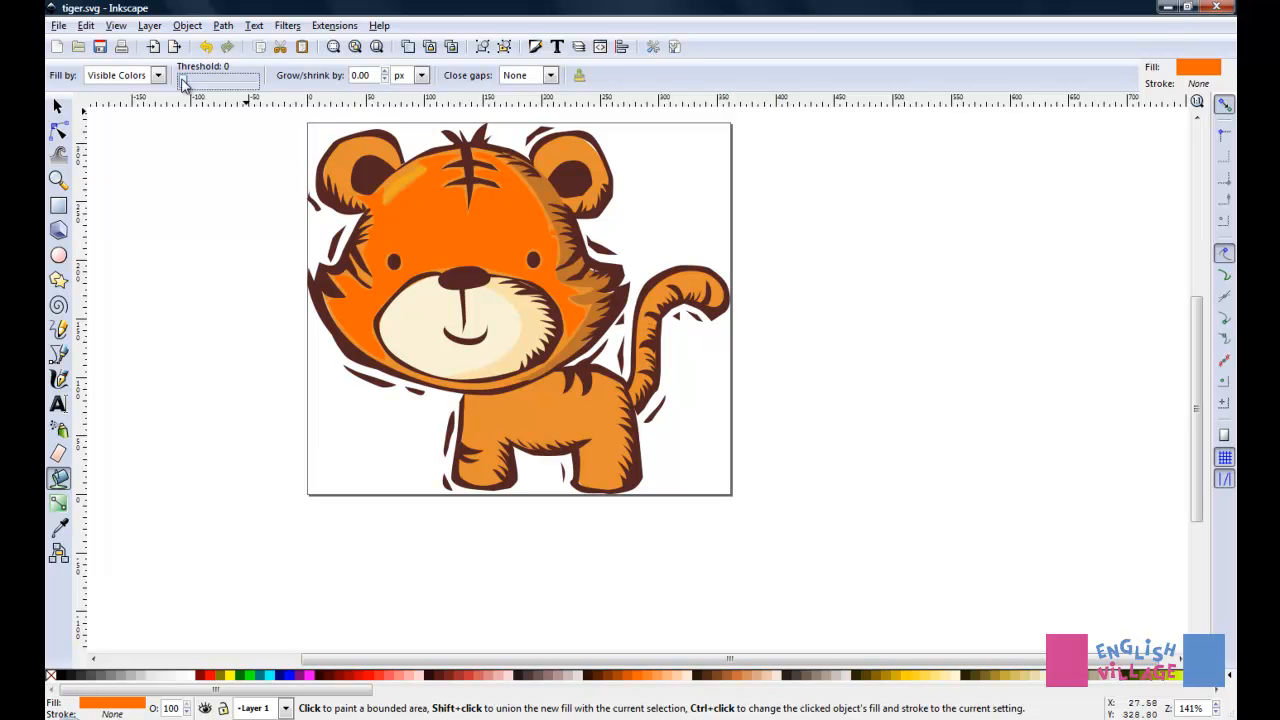
{"action": "left_click_drag", "start_coordinate": [183, 82], "coordinate": [183, 82]}
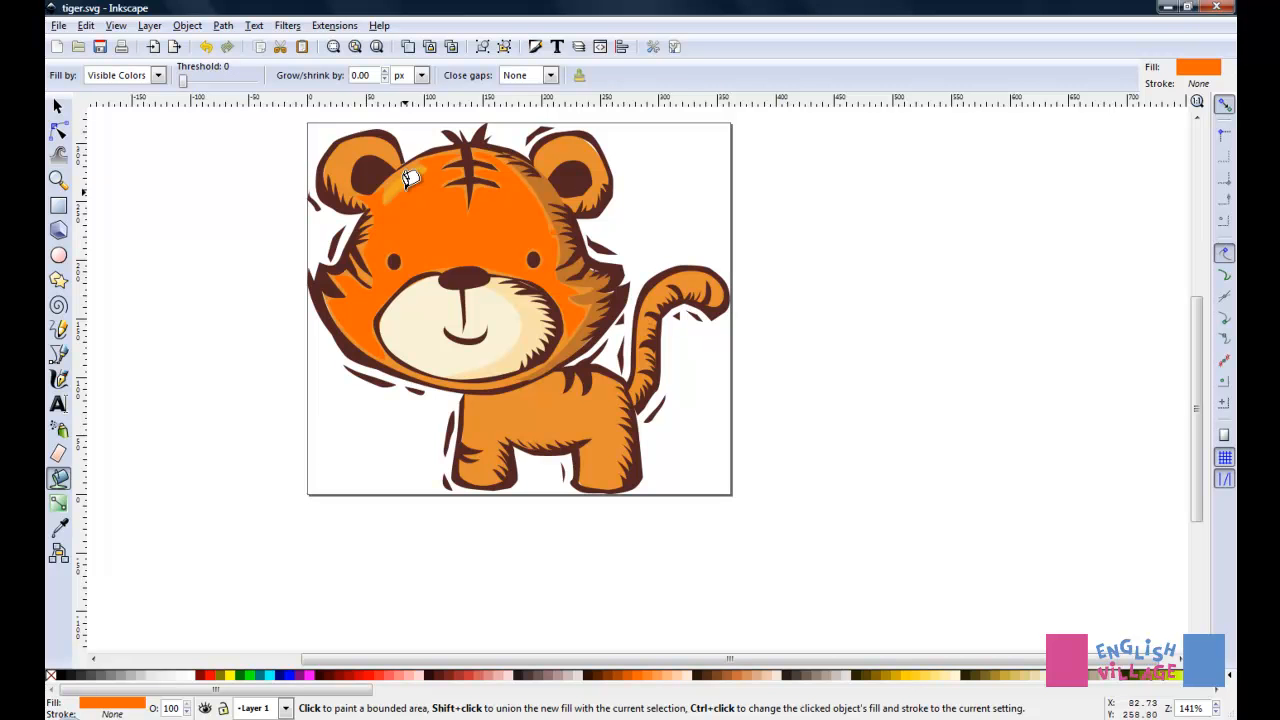
{"action": "key", "text": "ctrl+z"}
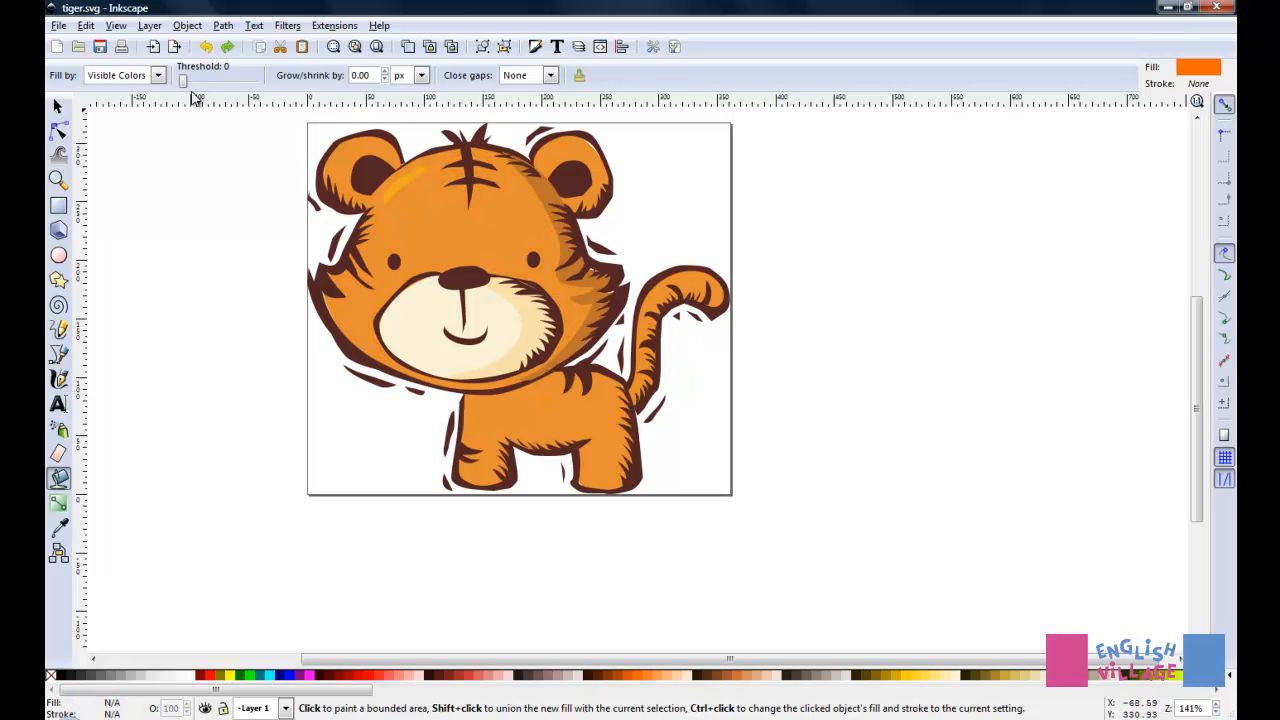
{"action": "left_click", "coordinate": [437, 210]}
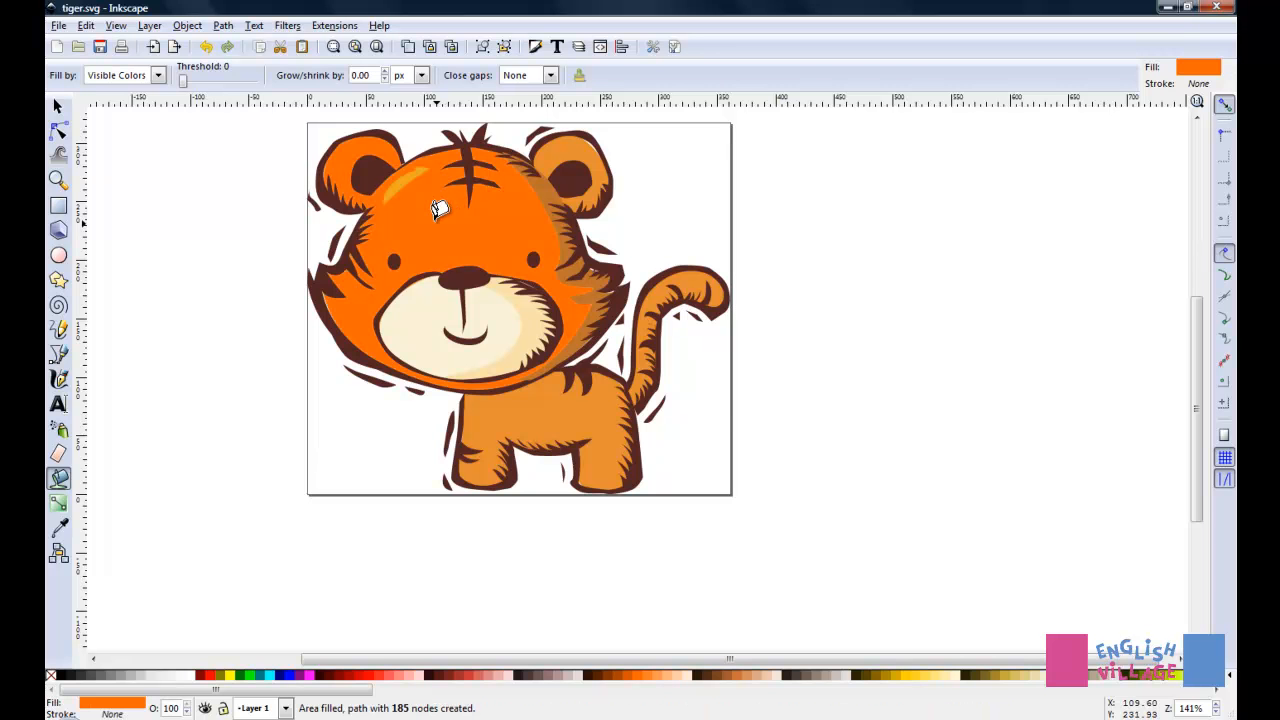
{"action": "key", "text": "ctrl+z"}
Step: Set the Paint Bucket threshold to 16, fill the tiger's face with orange, and fill a small leftover area among the right-hand fur stripes
{"action": "left_click_drag", "start_coordinate": [183, 79], "coordinate": [190, 80]}
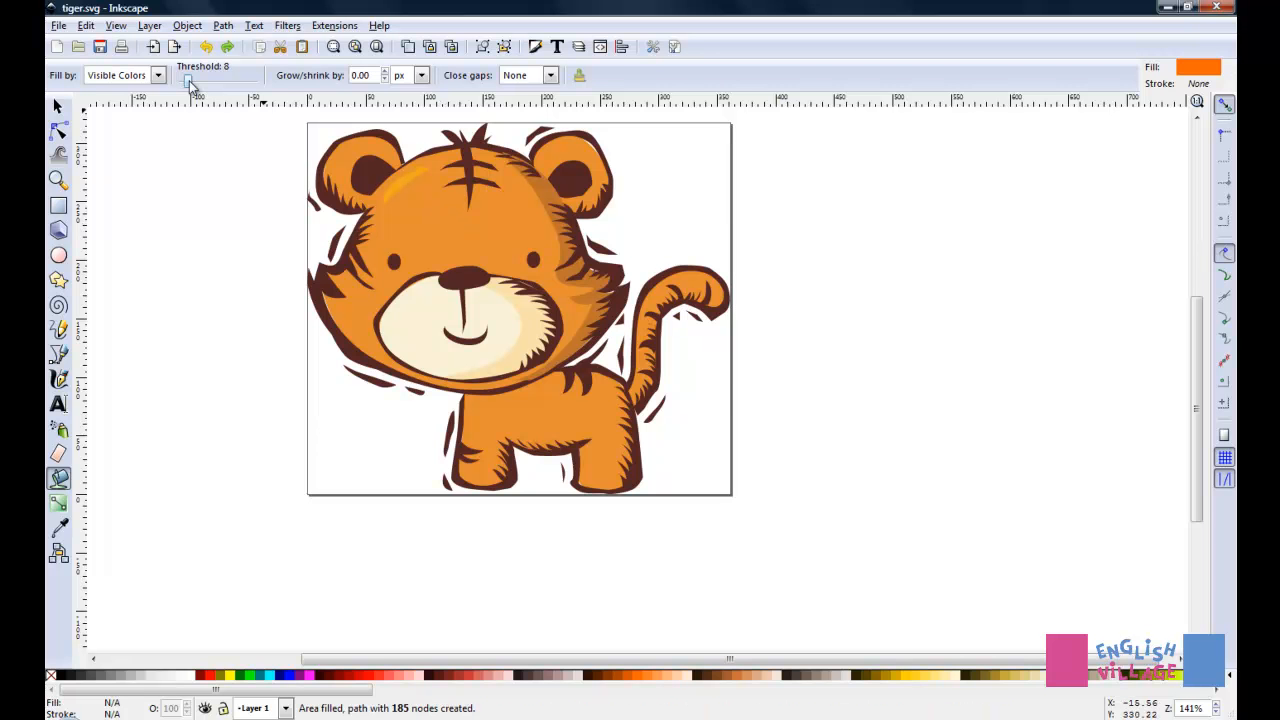
{"action": "left_click", "coordinate": [438, 210]}
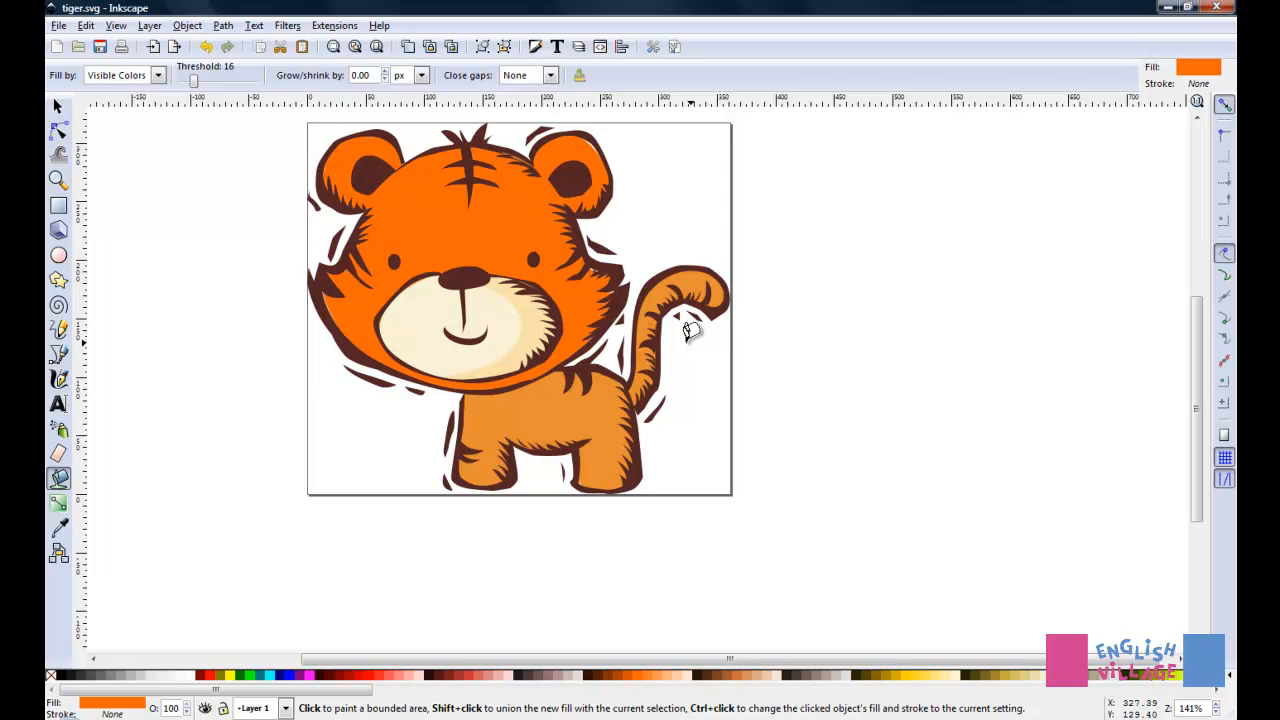
{"action": "scroll", "coordinate": [480, 233], "scroll_direction": "up", "scroll_amount": 4}
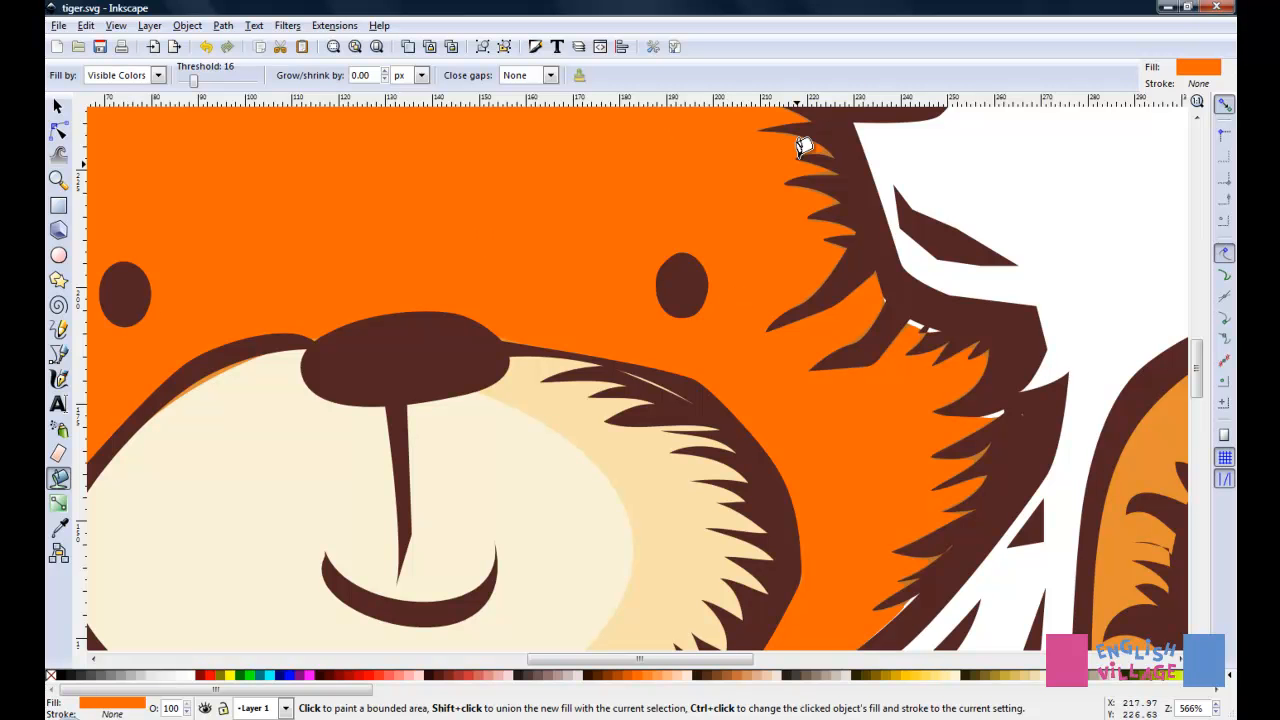
{"action": "left_click", "coordinate": [847, 152]}
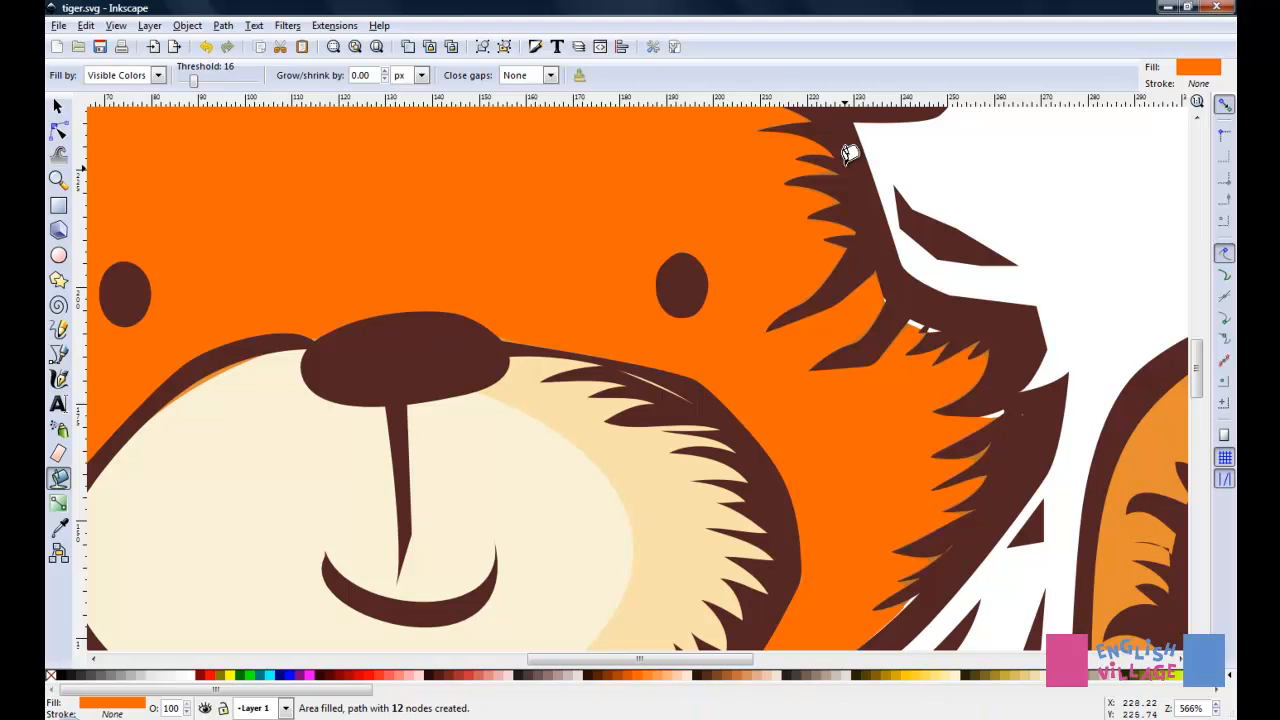